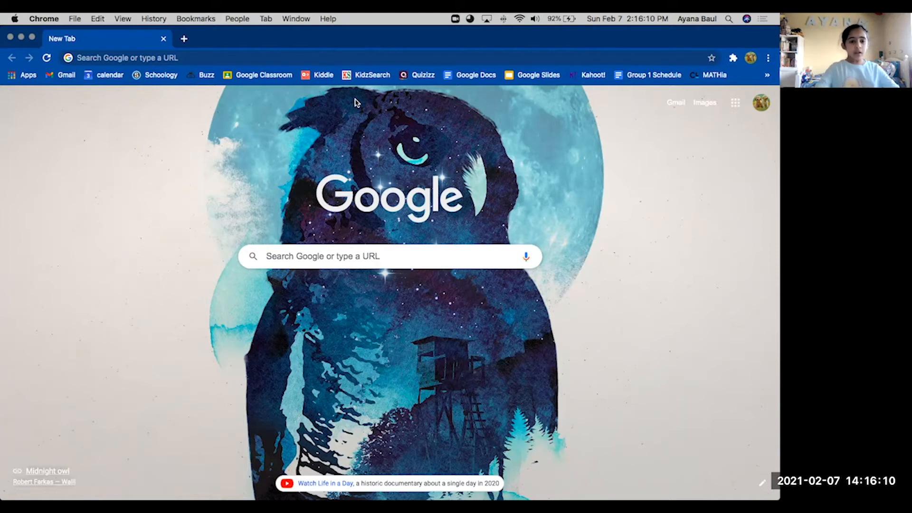
Step: Go to the Google Slides home page
click(385, 58)
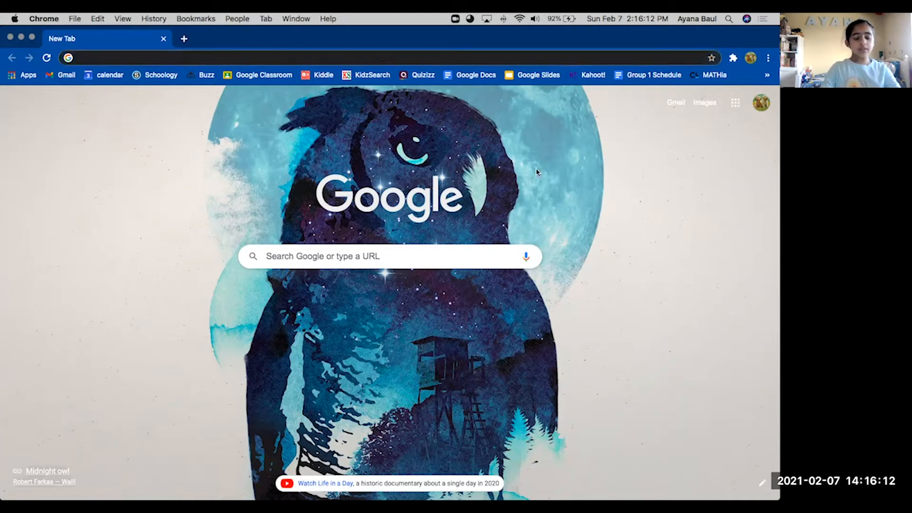
text(do)
key(Down)
key(Down)
key(Down)
key(Down)
key(Down)
key(Down)
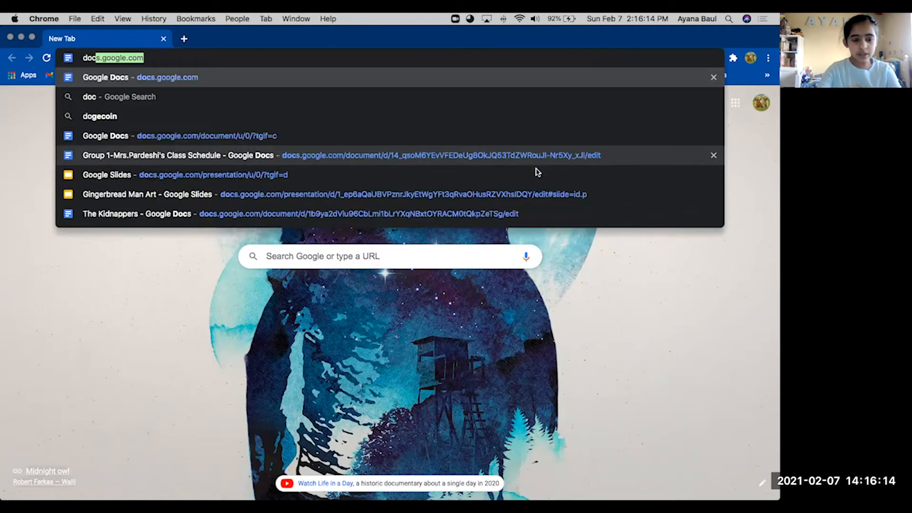
key(Return)
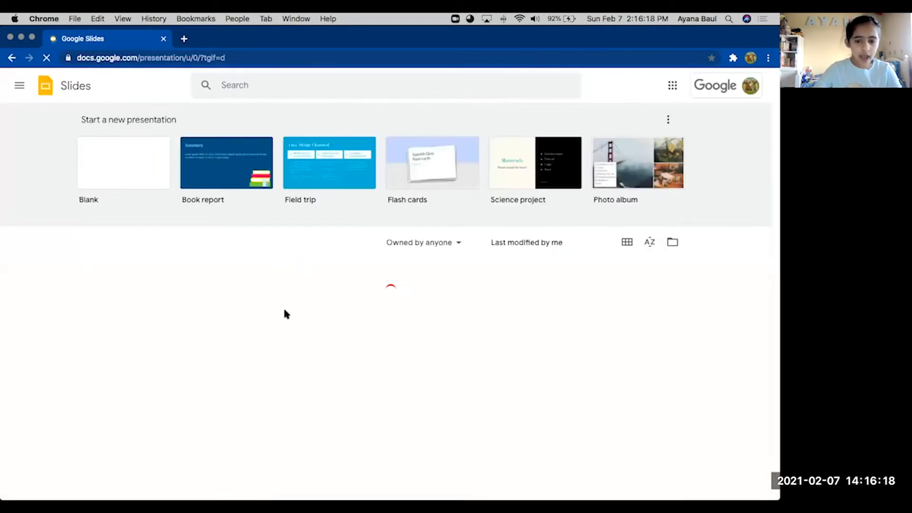
scroll(285, 314, down, 1)
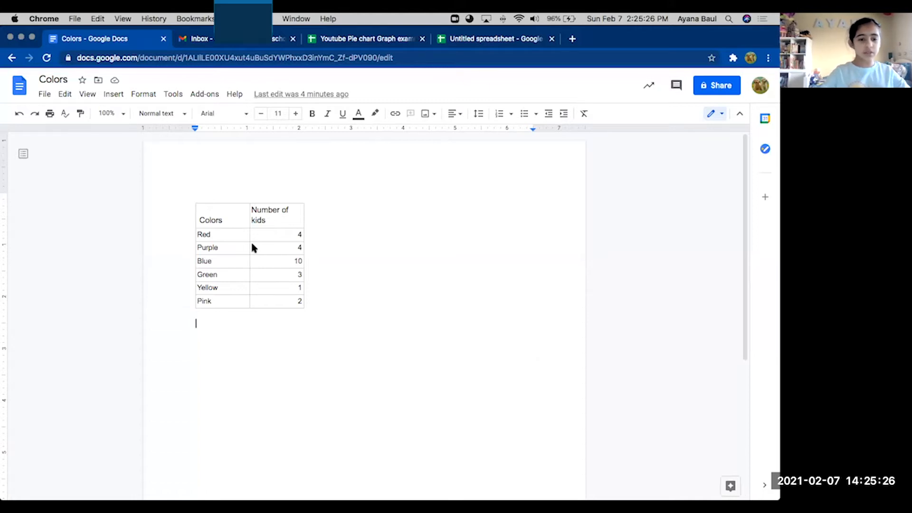
Step: Insert a table with two columns and four rows below the existing colors table
drag(200, 207, 305, 306)
click(197, 233)
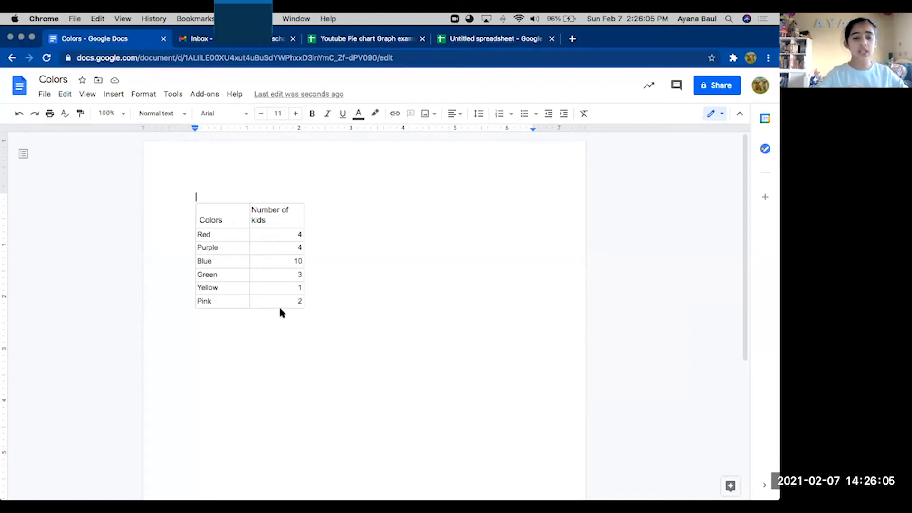
double_click(310, 306)
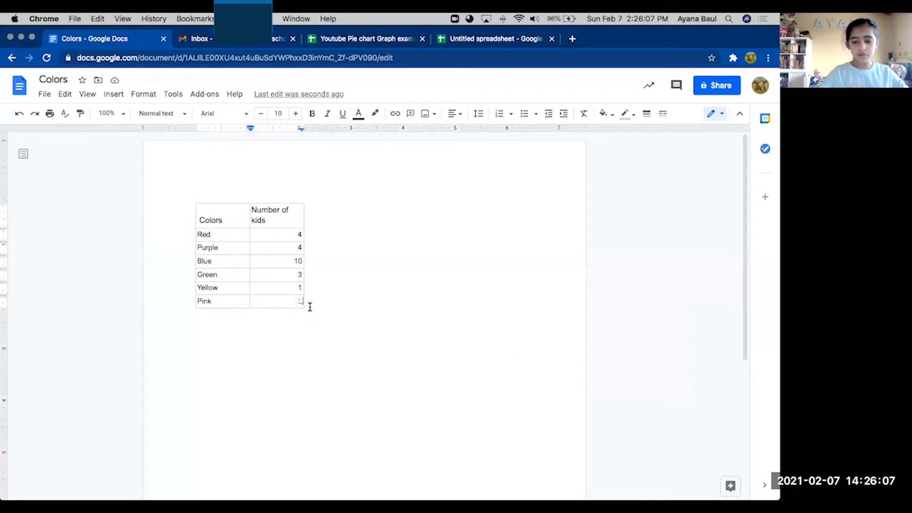
key(Down)
key(Return)
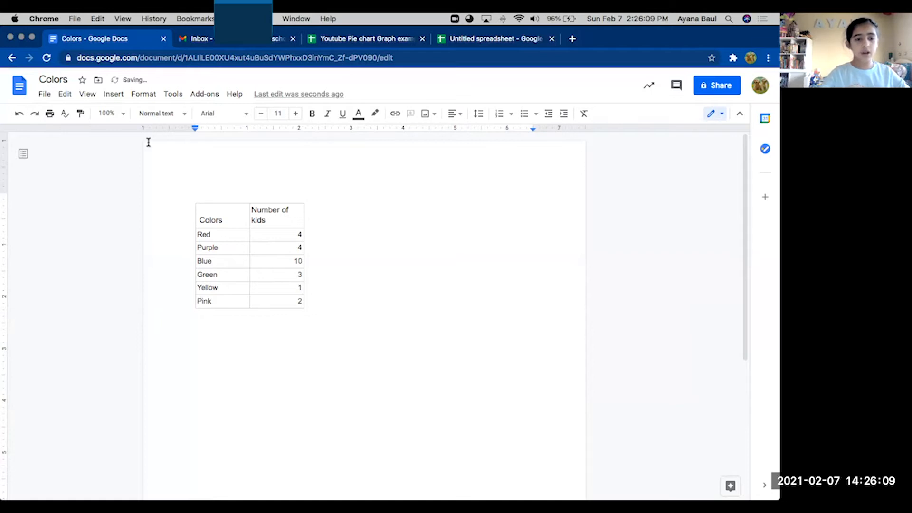
click(113, 94)
mouse_move(127, 136)
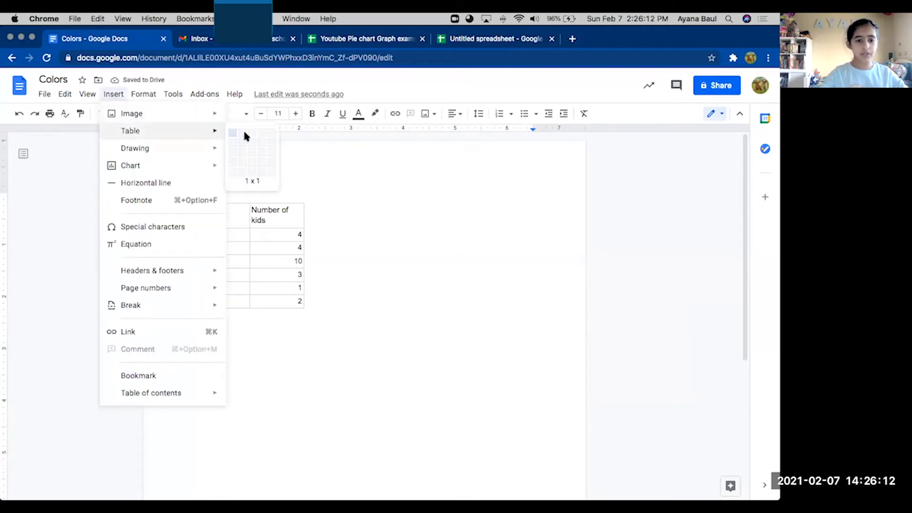
click(240, 167)
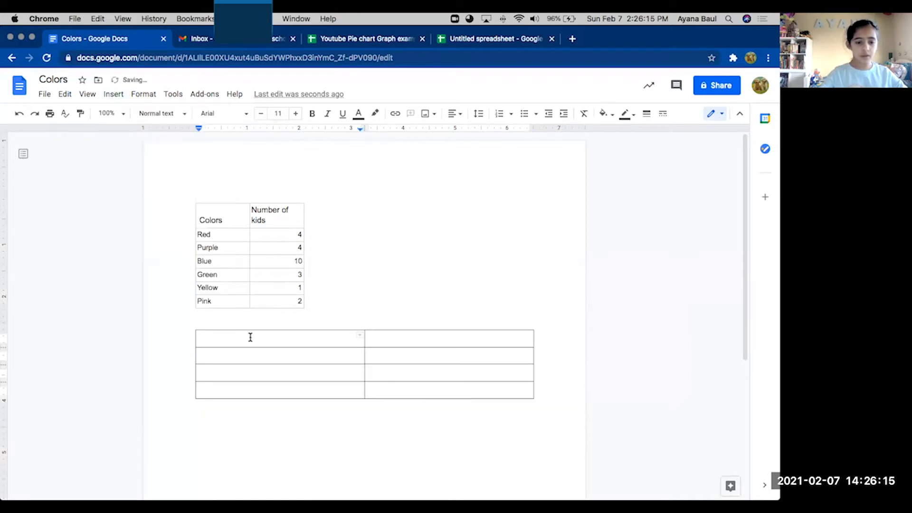
click(197, 219)
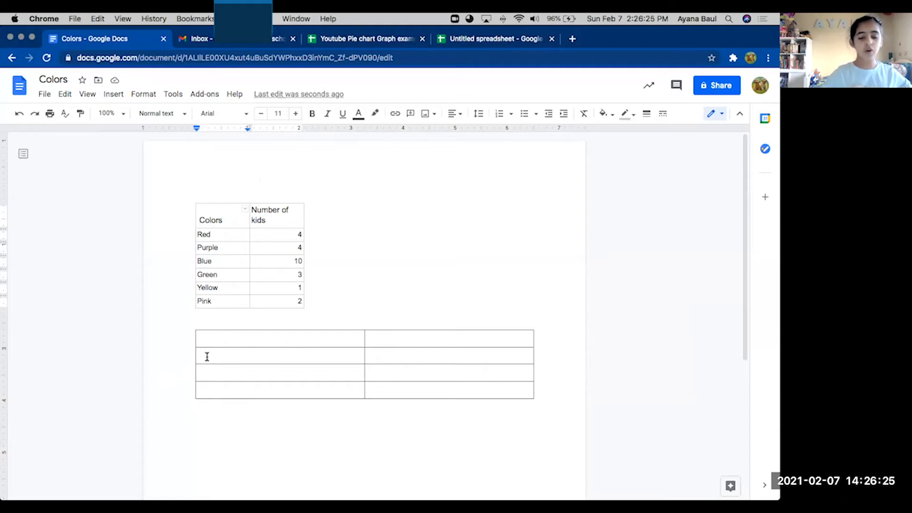
click(230, 391)
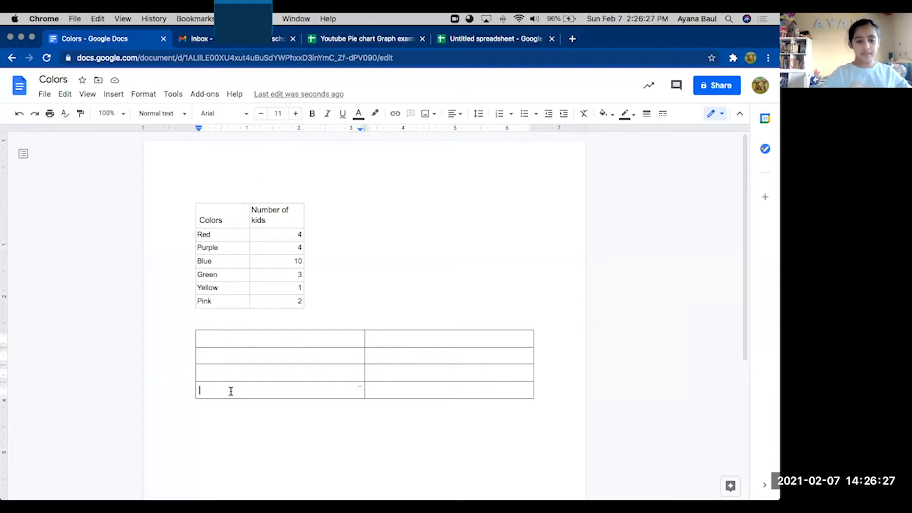
click(199, 216)
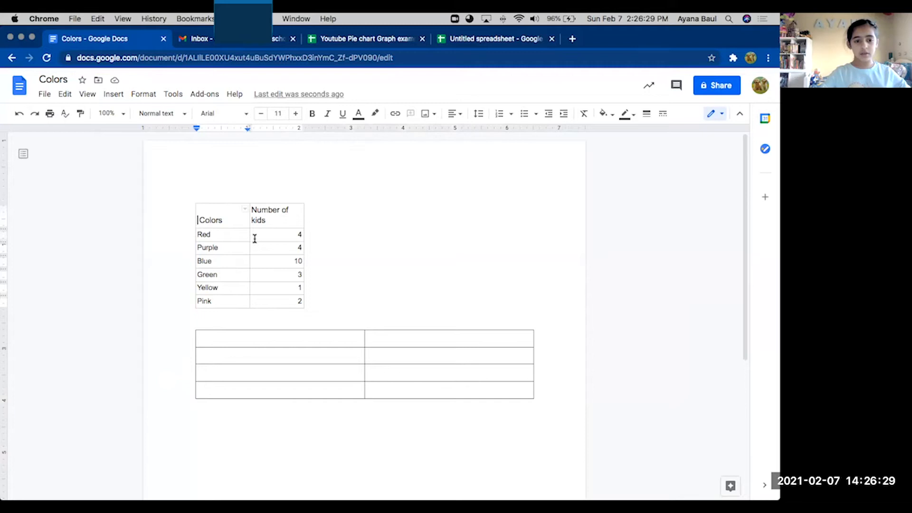
click(303, 300)
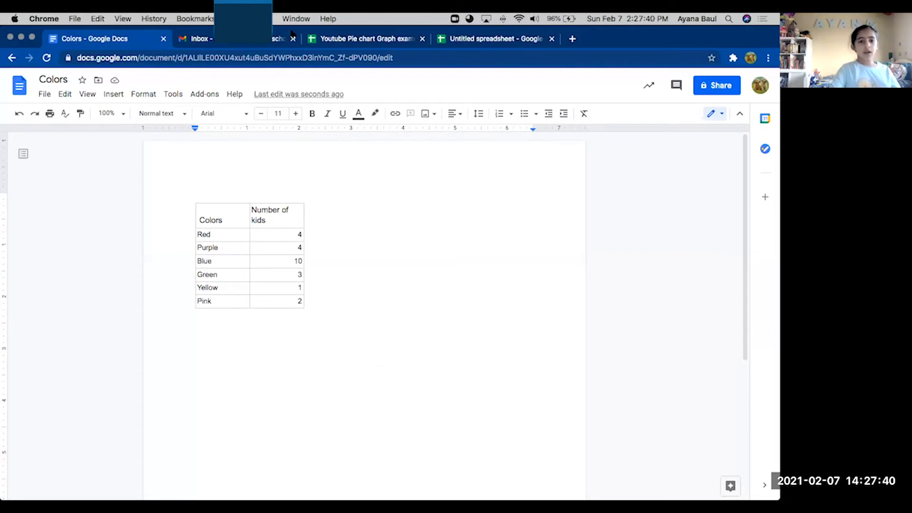
Step: Switch to Gmail, launch Google Sheets from there and create a blank spreadsheet
click(232, 43)
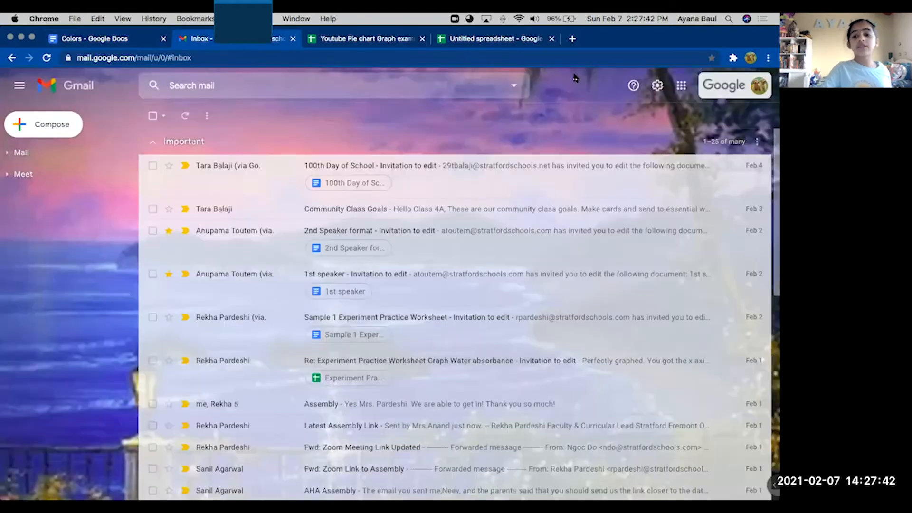
click(682, 86)
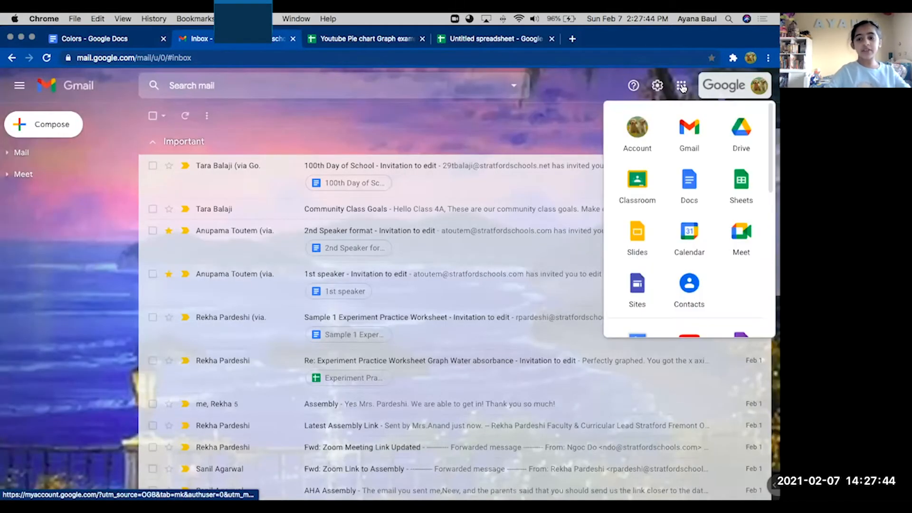
click(684, 87)
click(688, 88)
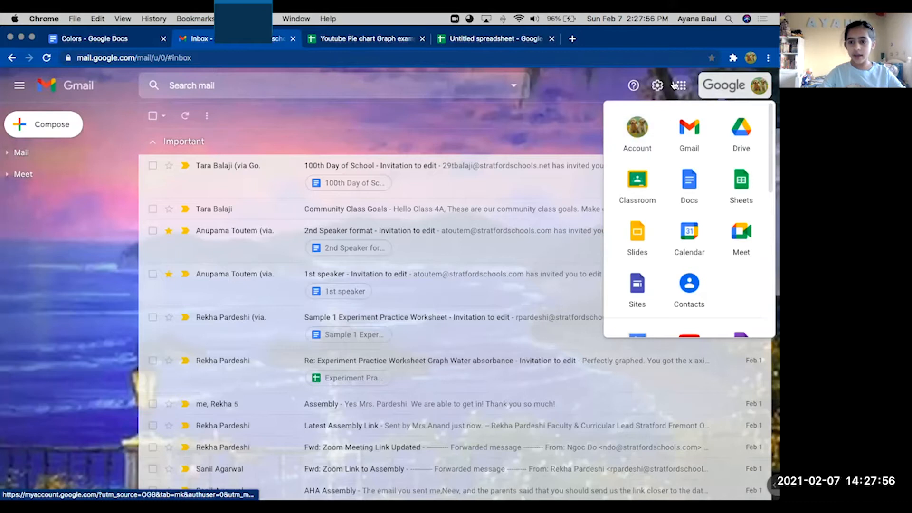
click(597, 103)
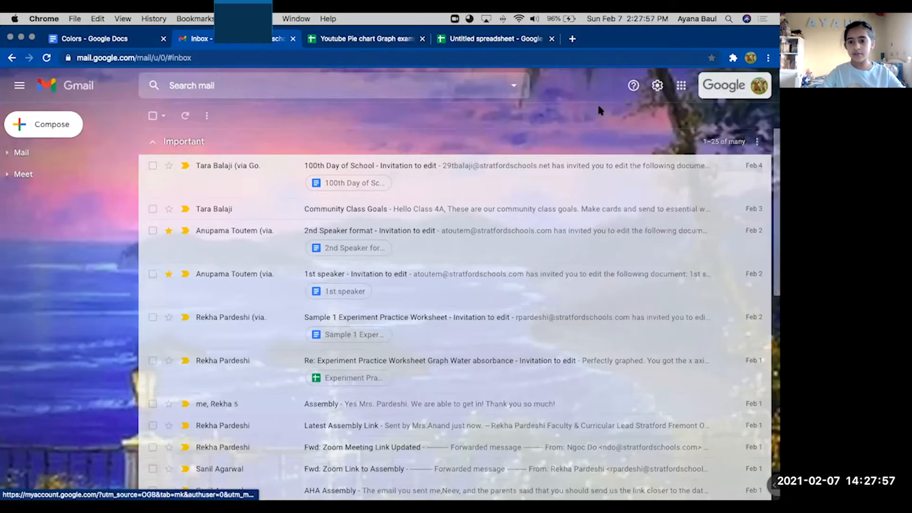
click(682, 87)
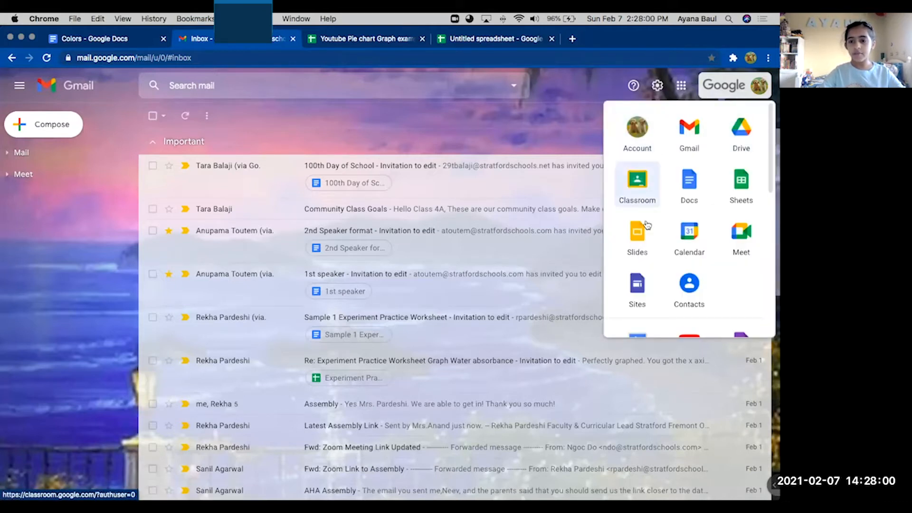
scroll(645, 218, down, 3)
scroll(647, 224, down, 3)
scroll(639, 223, up, 6)
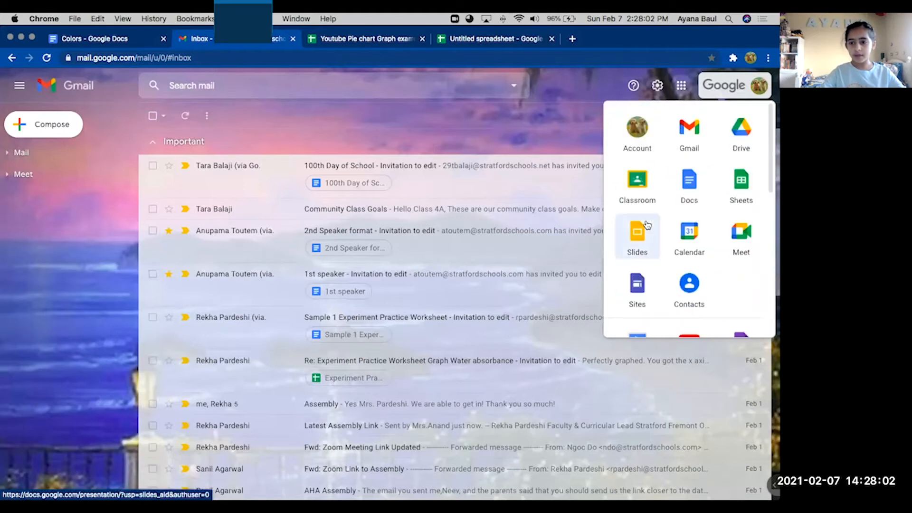
click(742, 183)
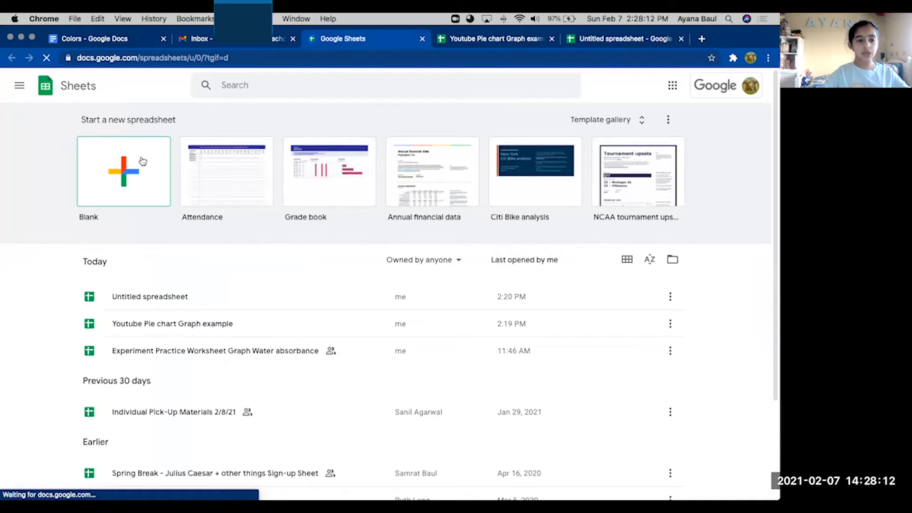
click(116, 189)
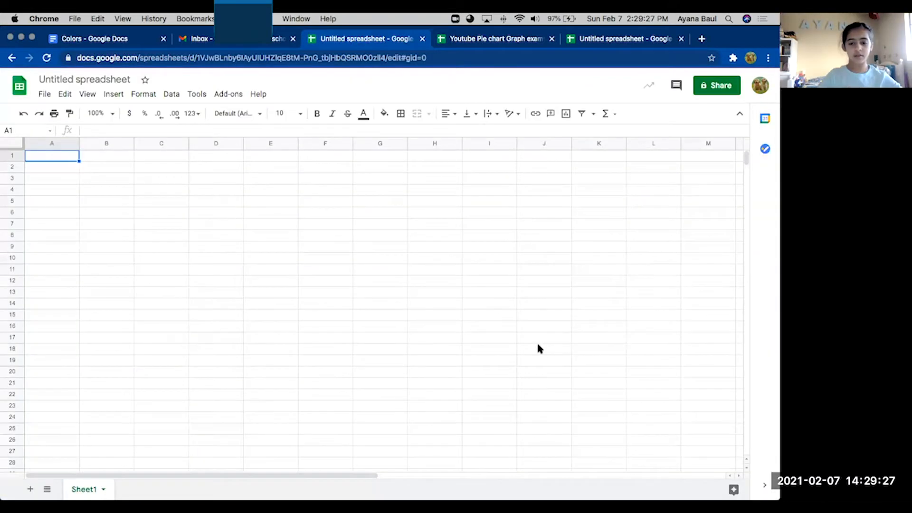
click(69, 172)
click(69, 156)
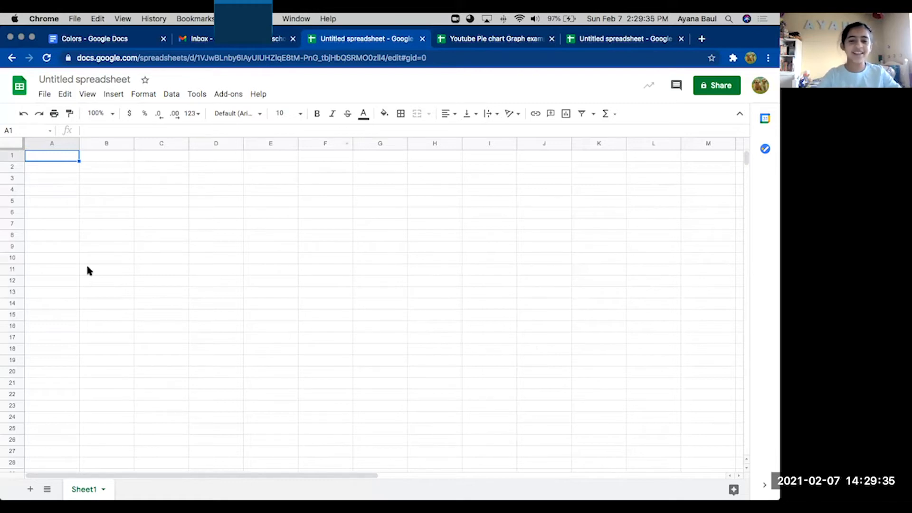
drag(25, 154, 308, 250)
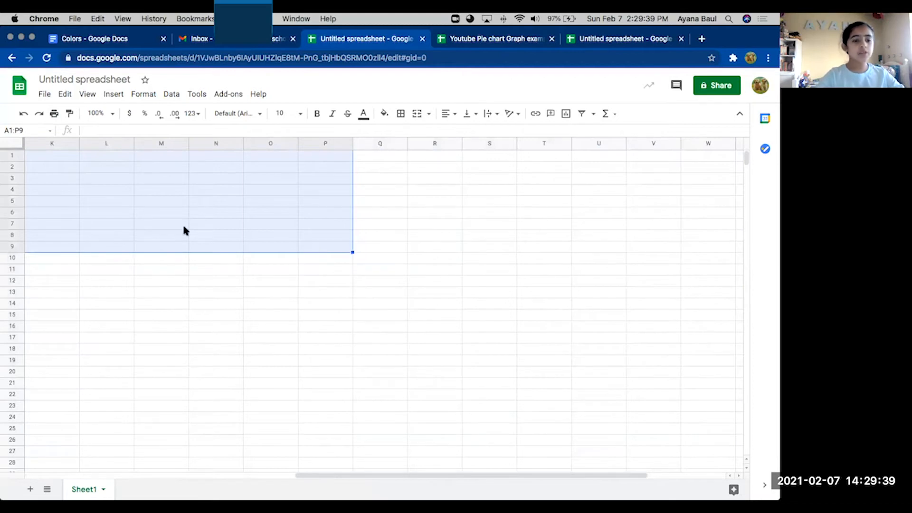
Step: Copy the whole colors table from the Colors document and paste it into columns K and L of the new spreadsheet
click(57, 158)
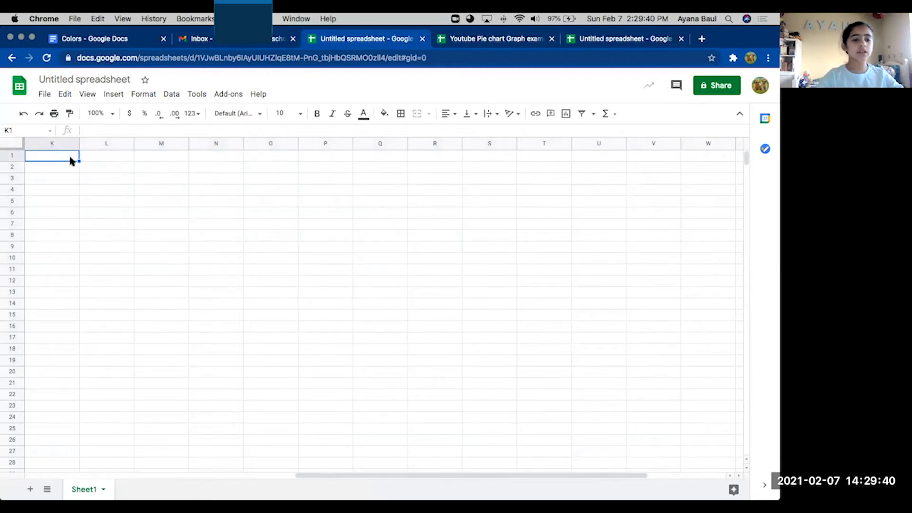
click(151, 42)
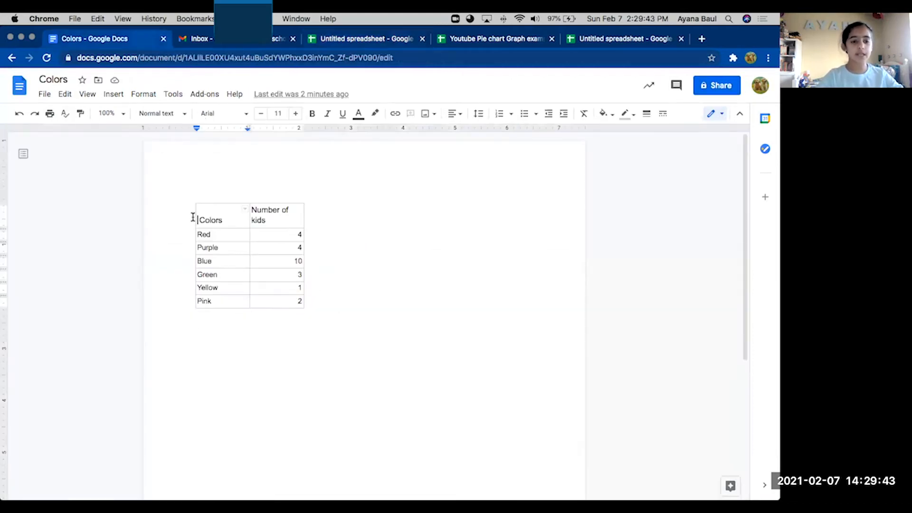
drag(206, 212, 303, 306)
key(super+c)
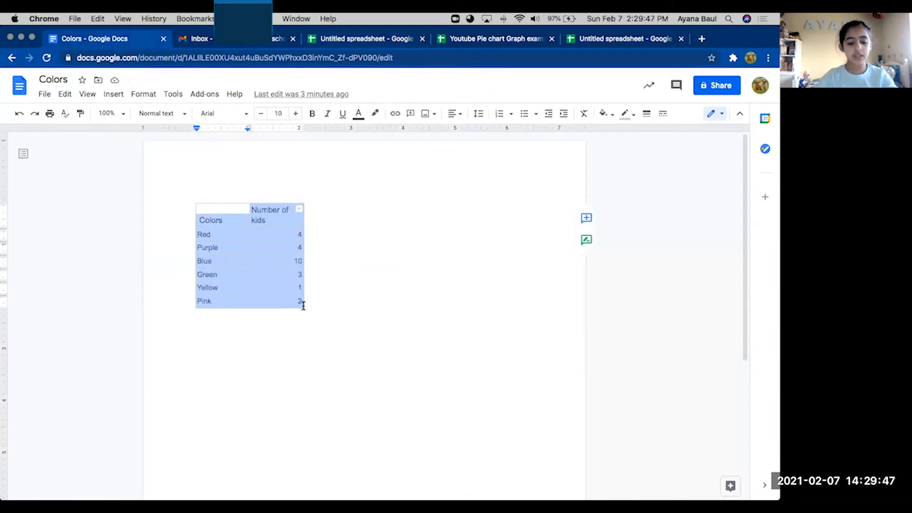
click(341, 41)
key(super+v)
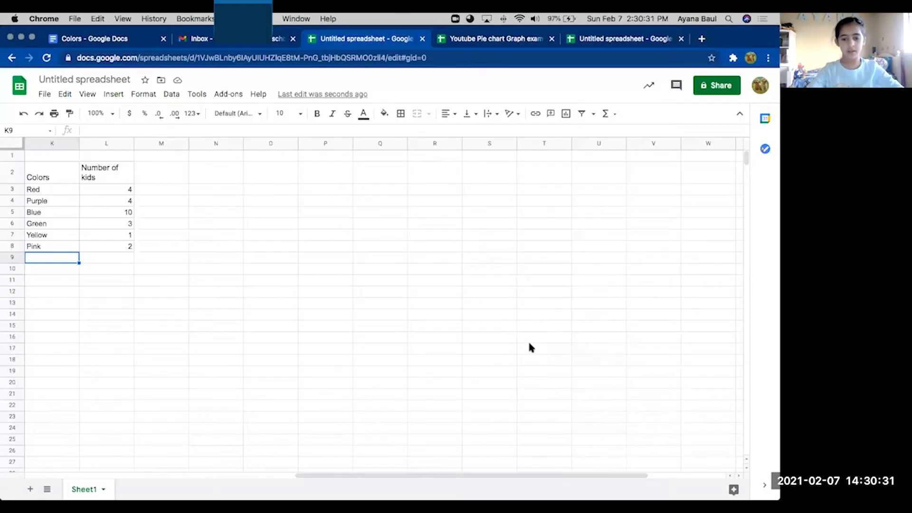
Step: Rename the spreadsheet as "Example of a graph"
click(76, 79)
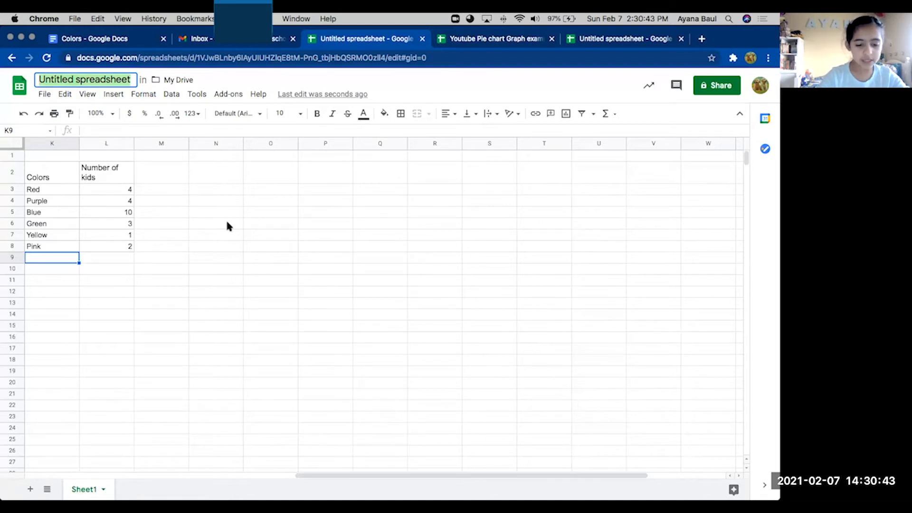
text(Exap)
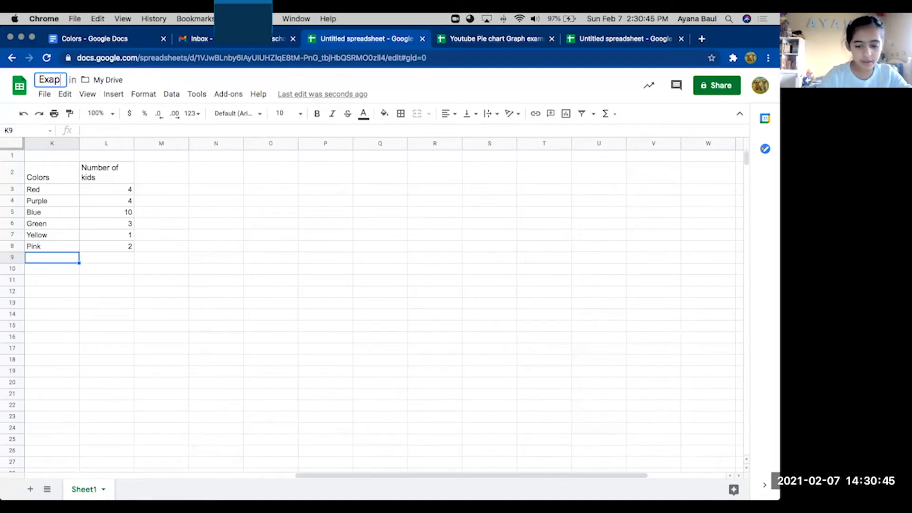
key(BackSpace)
text(mple)
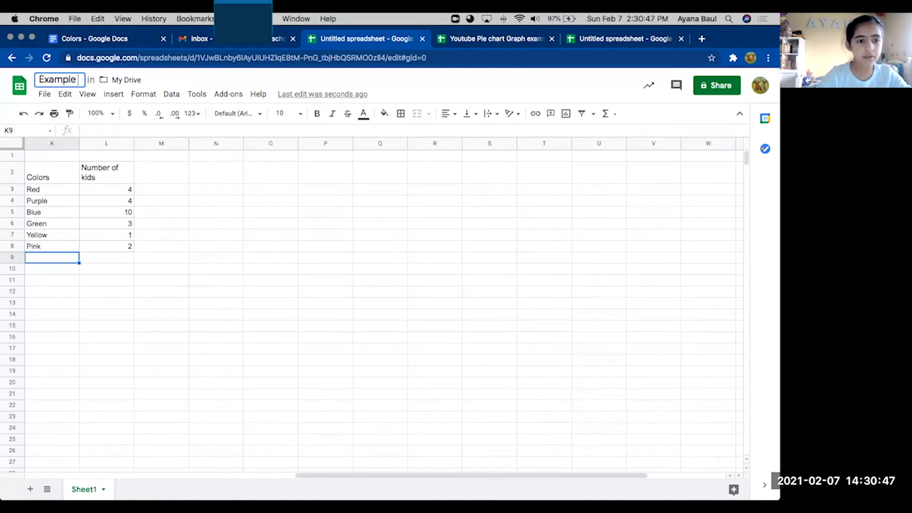
text( of a)
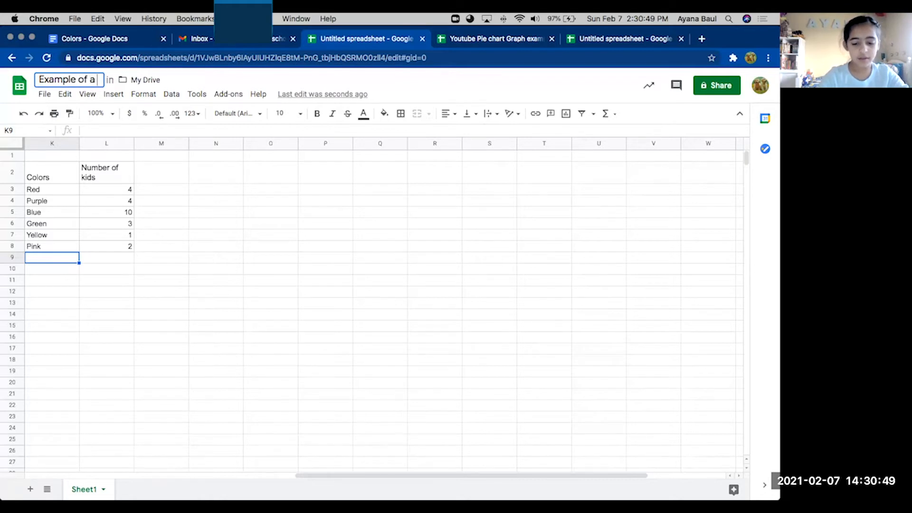
text( graph)
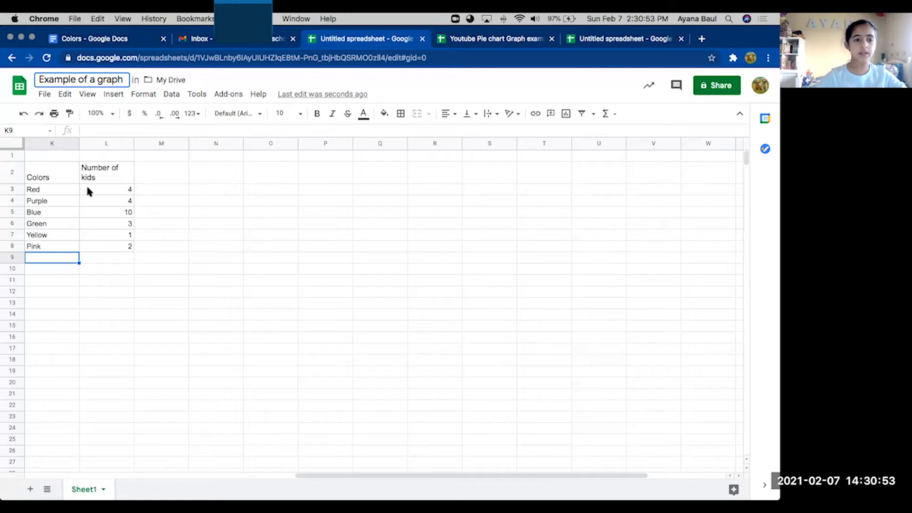
click(54, 159)
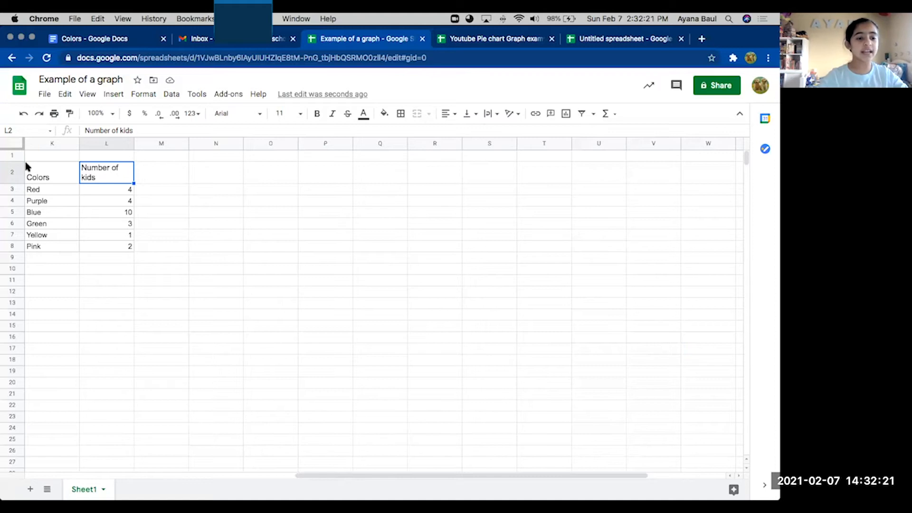
Step: Insert a pie chart from the colors table in K2:L8 and move it beside the table, level with row 2
drag(30, 160, 132, 249)
drag(29, 178, 128, 247)
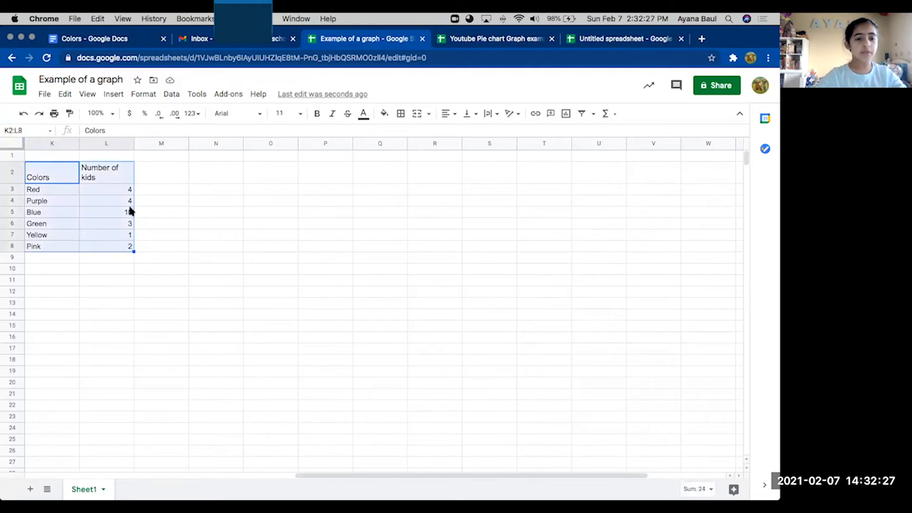
click(113, 94)
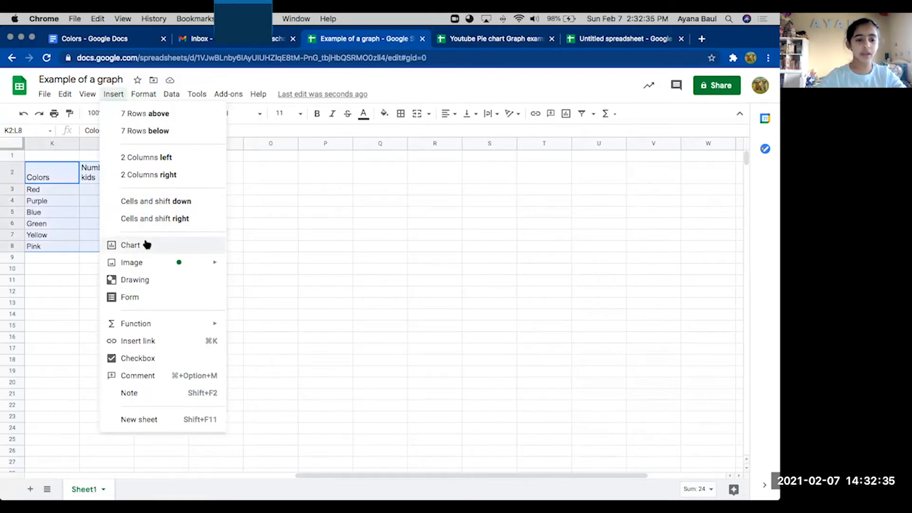
click(147, 244)
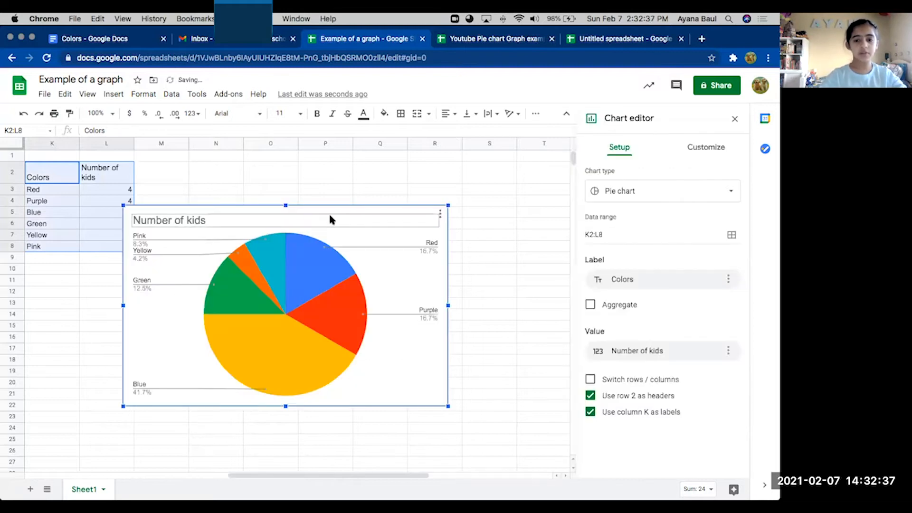
drag(300, 269, 359, 224)
click(96, 307)
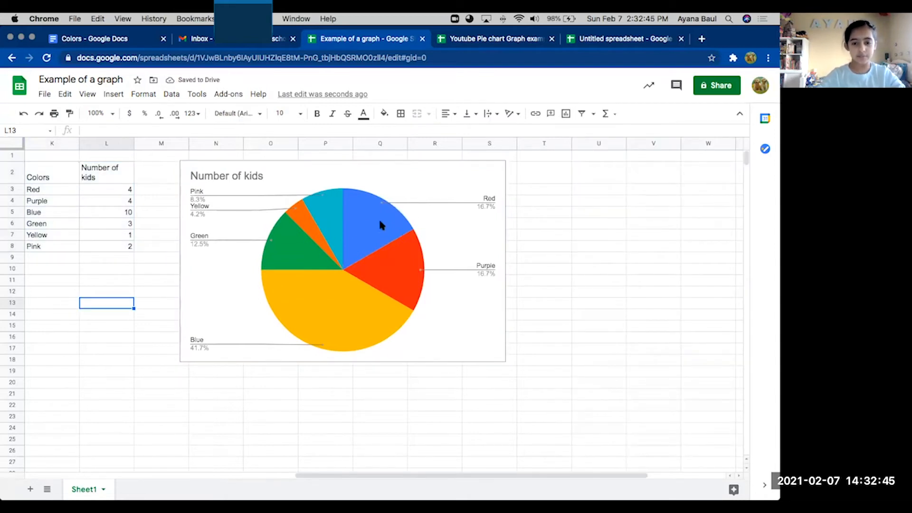
Step: Open the pie chart's slice customization and set the Red slice's color to red
click(376, 250)
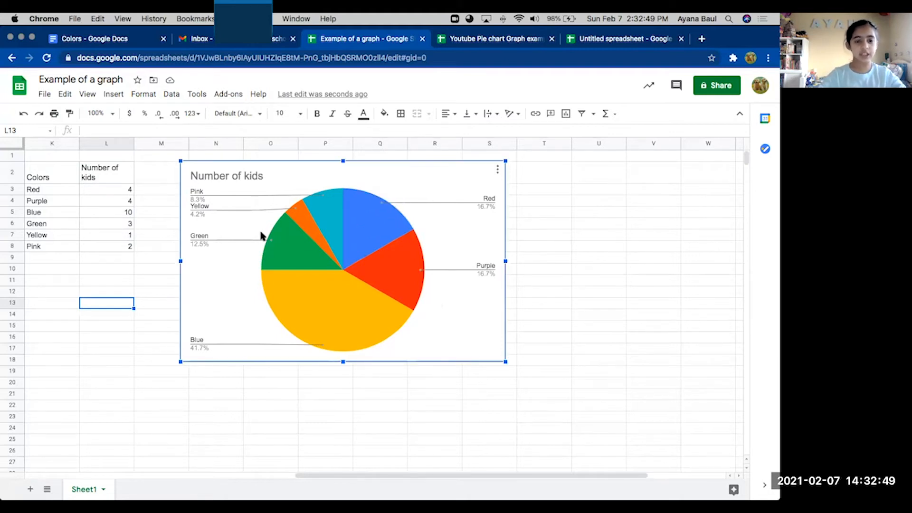
double_click(261, 210)
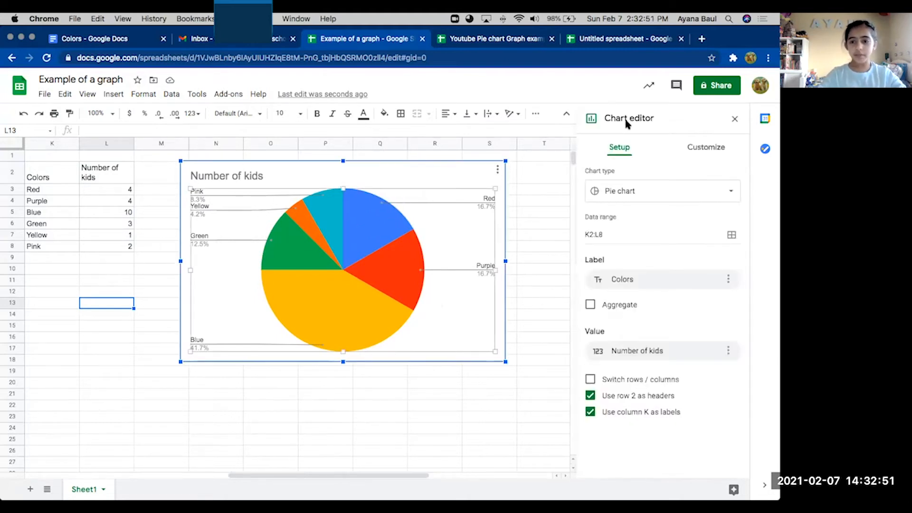
click(705, 148)
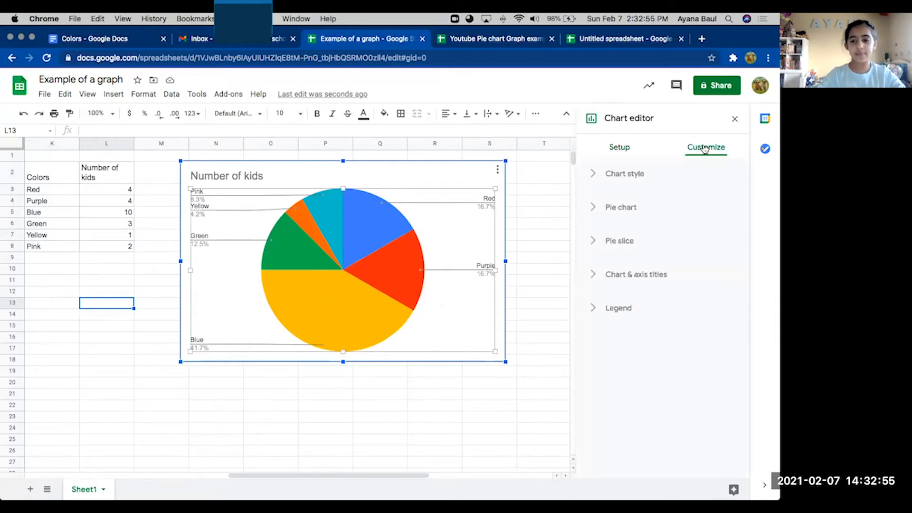
click(590, 241)
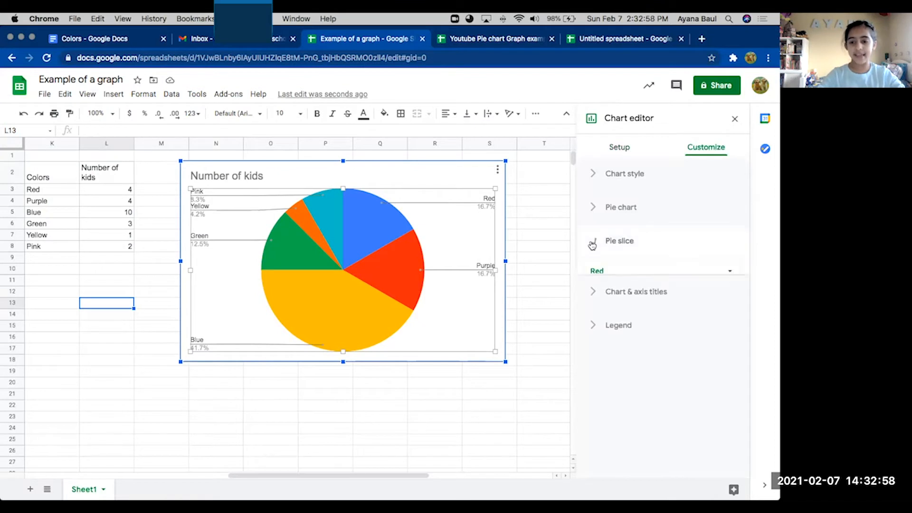
click(687, 271)
click(634, 270)
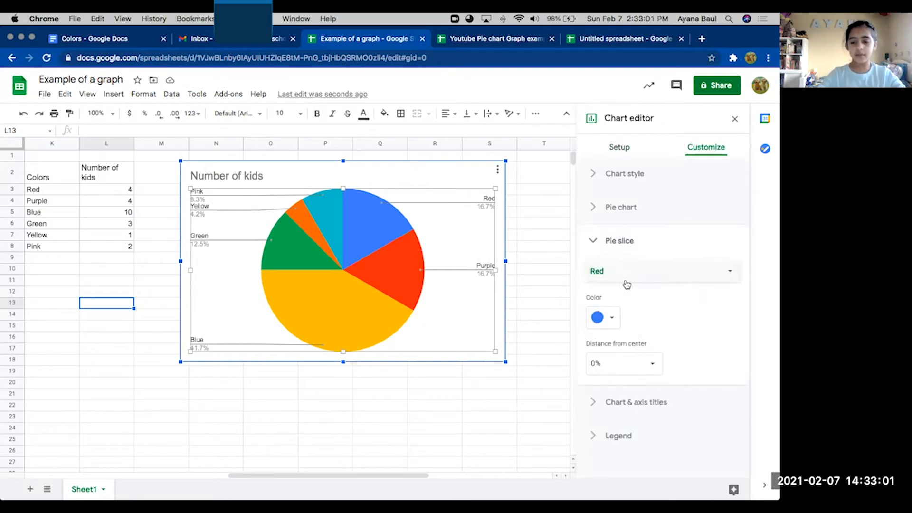
click(604, 320)
click(610, 159)
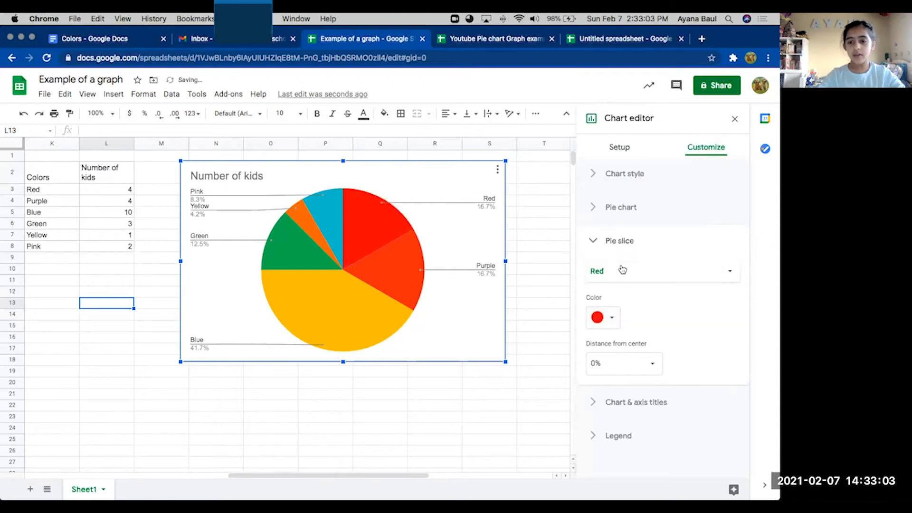
Step: Set the Purple slice's color to purple
click(618, 271)
click(626, 291)
click(603, 317)
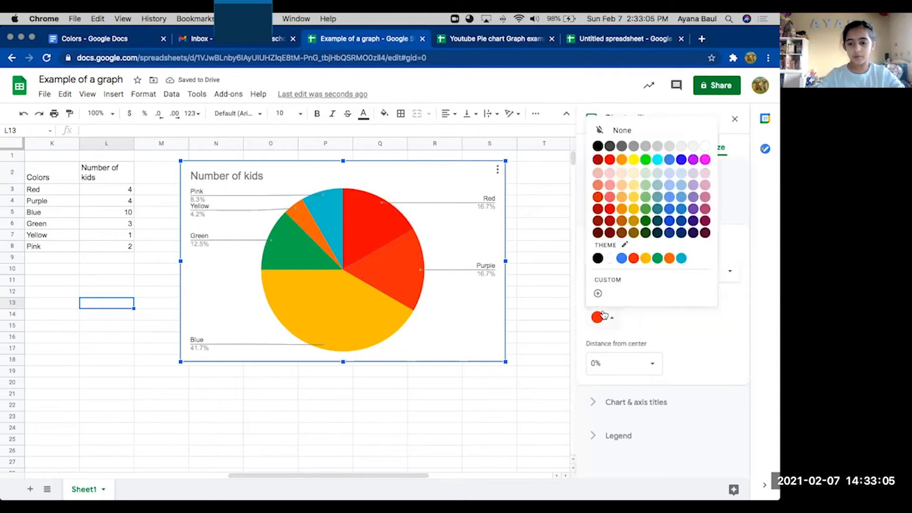
click(693, 160)
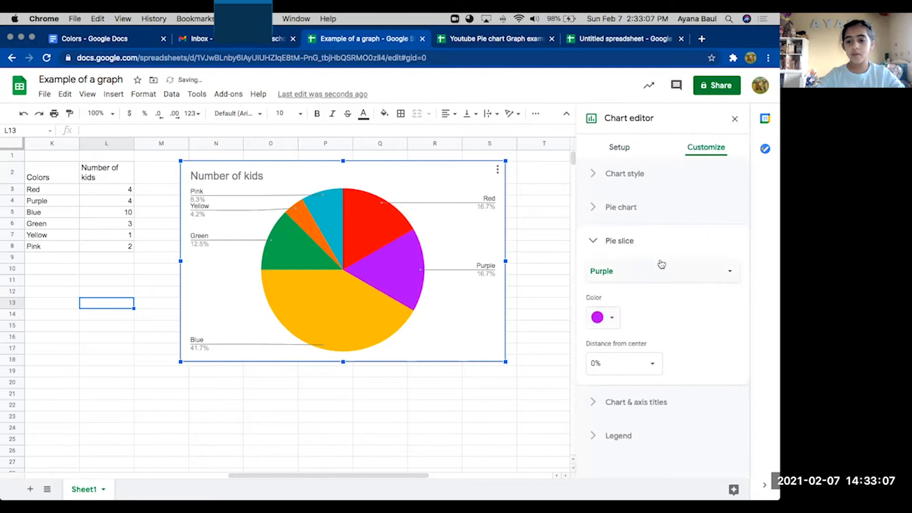
Step: Set the Blue slice's color to blue
click(659, 270)
click(636, 292)
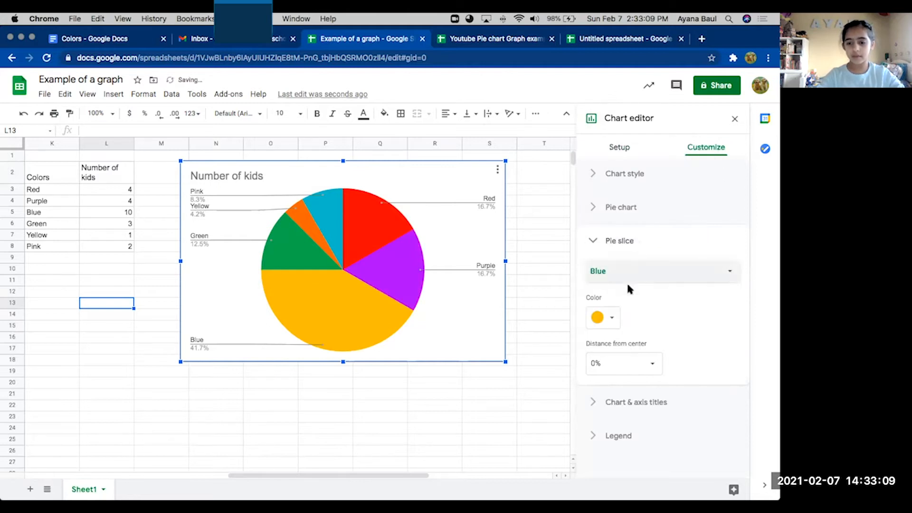
click(603, 318)
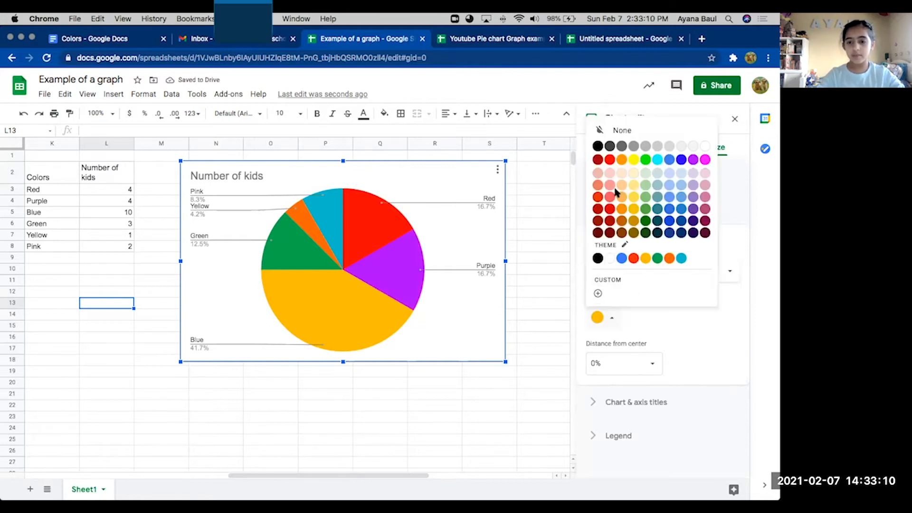
click(681, 160)
Step: Leave the Green slice's color as it is and set the Yellow slice's color to yellow
click(652, 272)
click(623, 286)
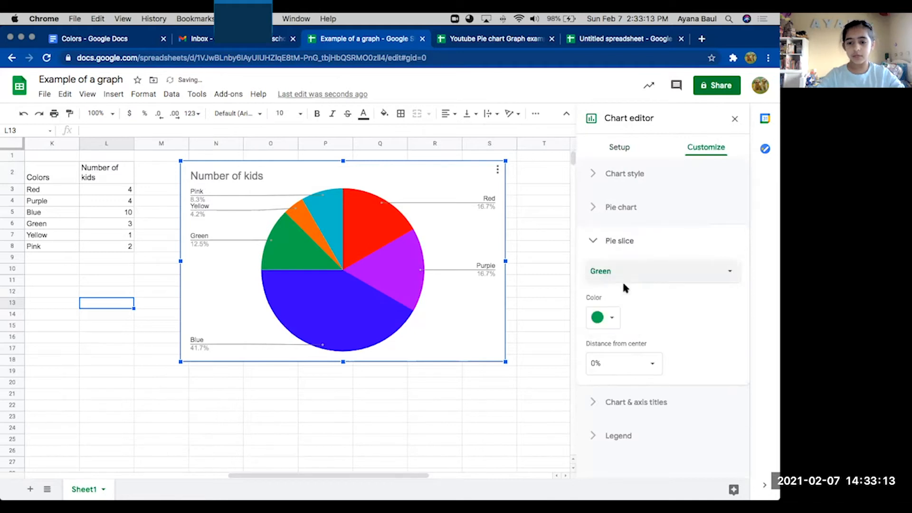
click(626, 273)
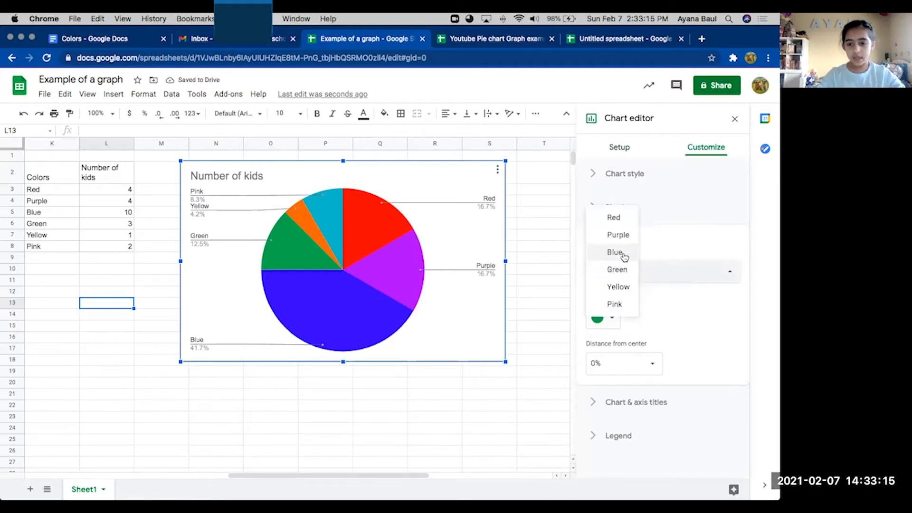
click(617, 286)
click(600, 318)
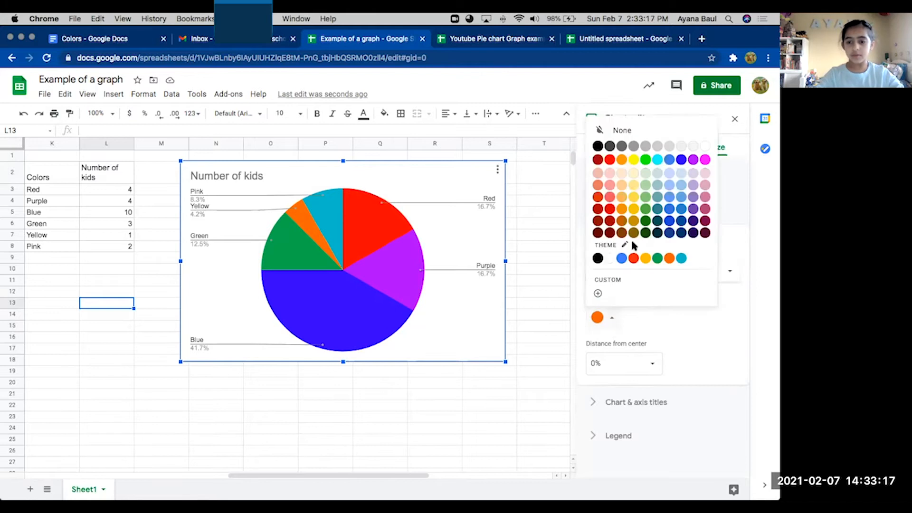
click(633, 164)
Step: Set the Pink slice's color to magenta
click(641, 275)
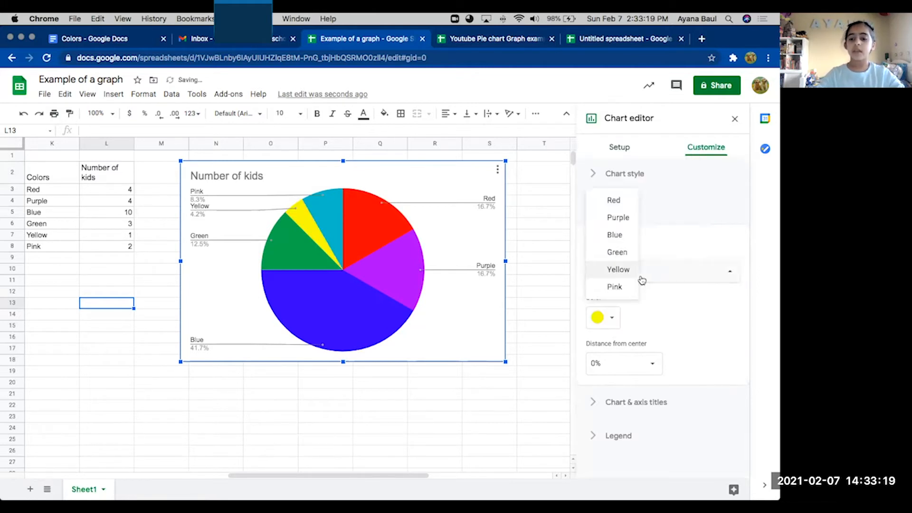
click(618, 290)
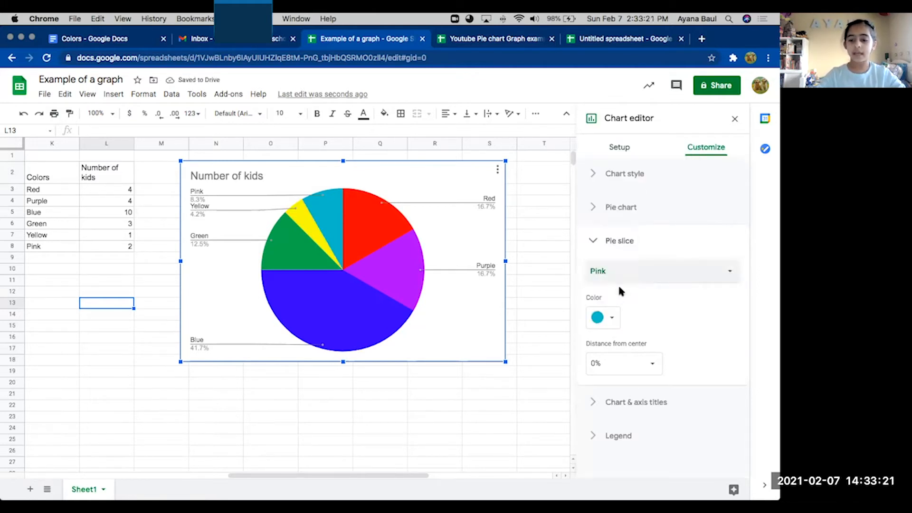
click(603, 318)
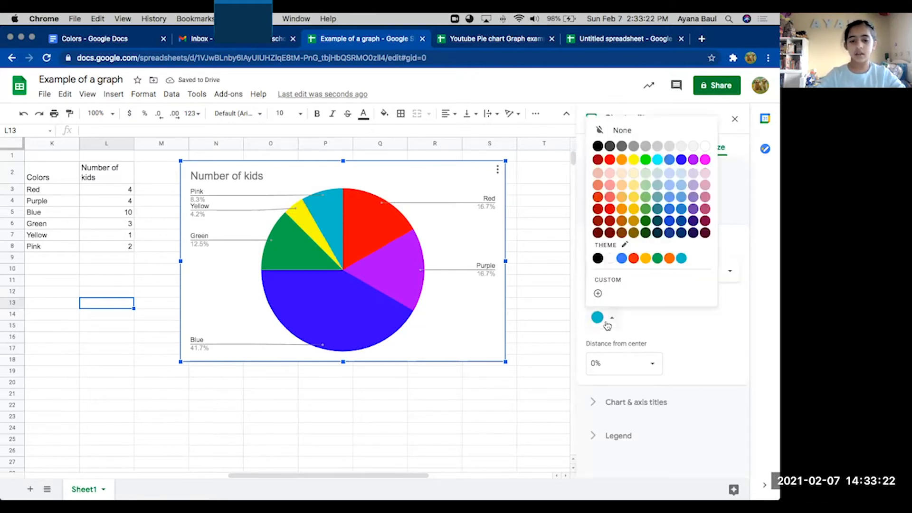
click(704, 159)
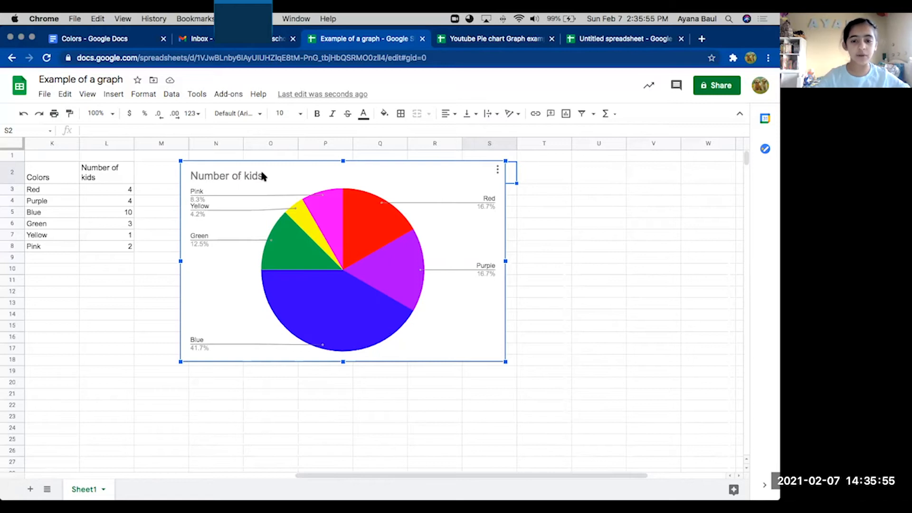
Step: Change the chart title to "Favorite colors of 4th graders"
double_click(460, 180)
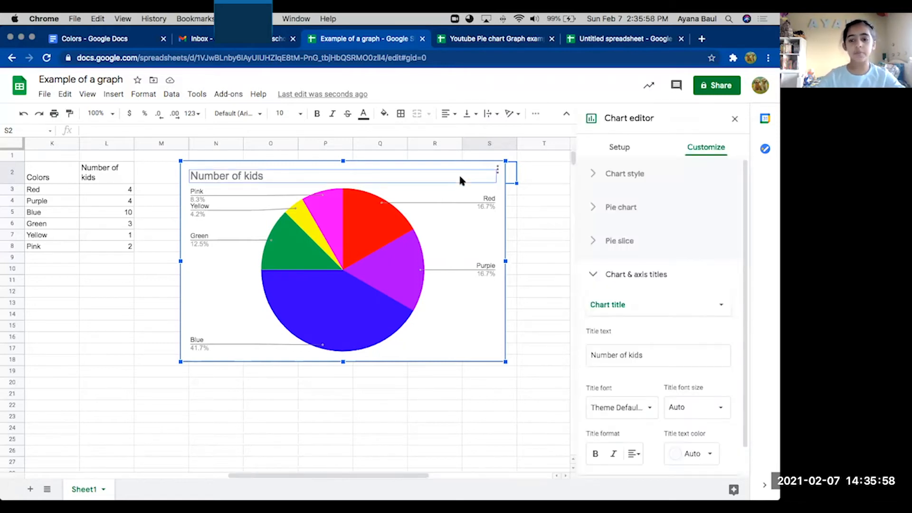
click(385, 178)
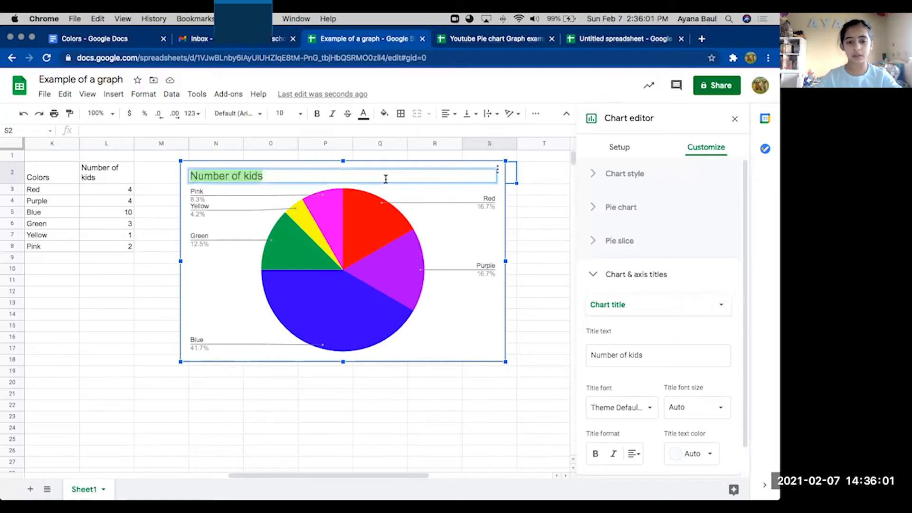
click(414, 193)
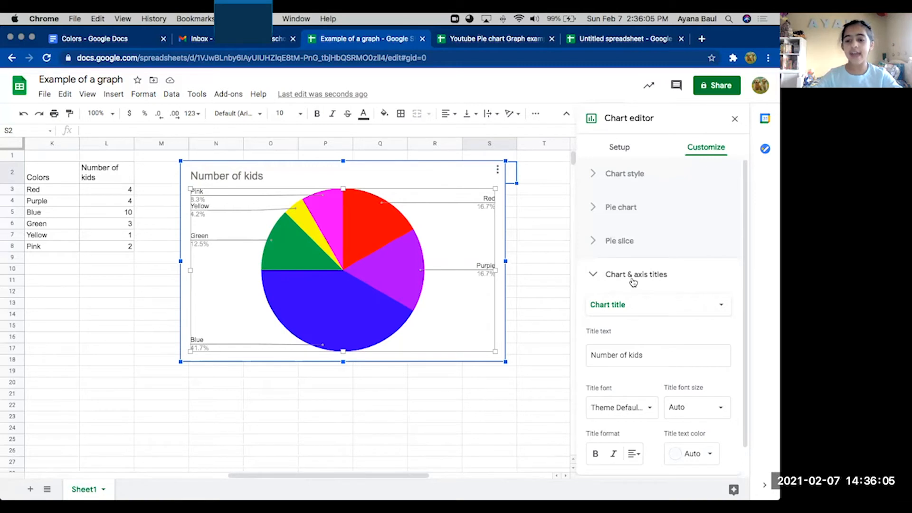
scroll(633, 282, down, 1)
scroll(633, 282, down, 1)
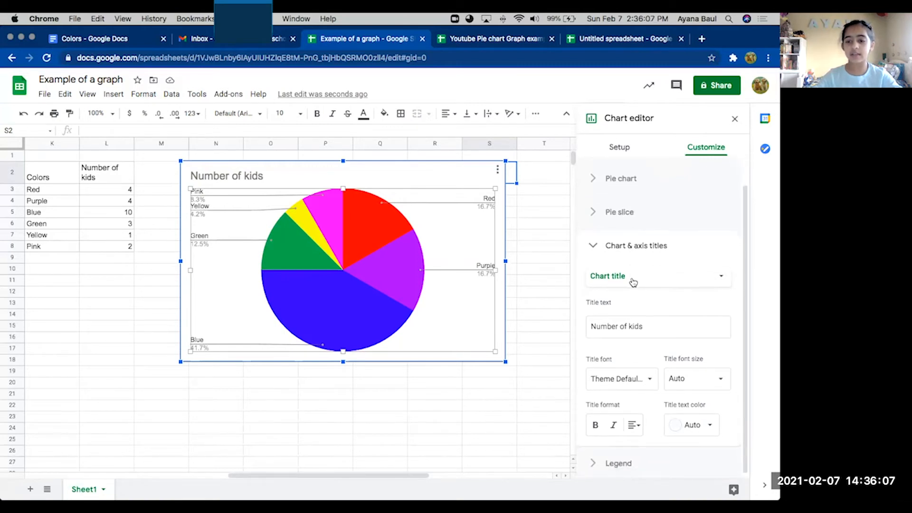
scroll(633, 282, down, 1)
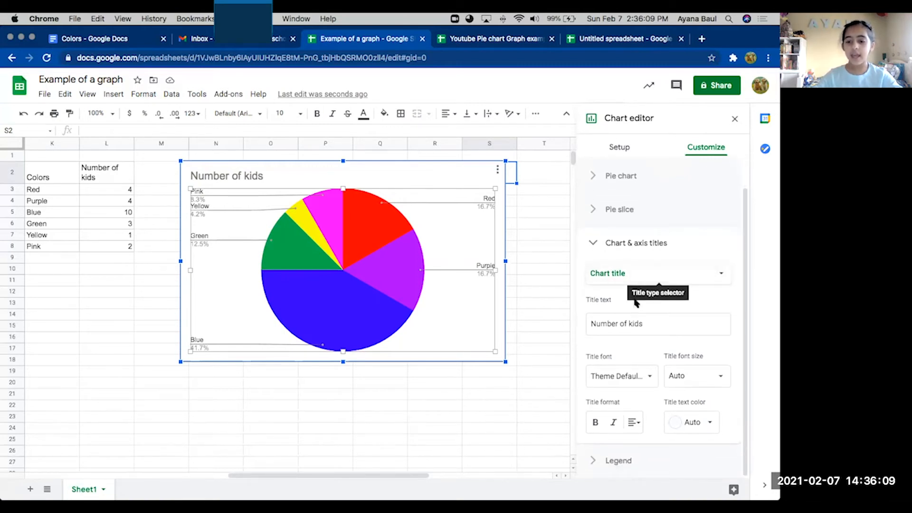
click(635, 321)
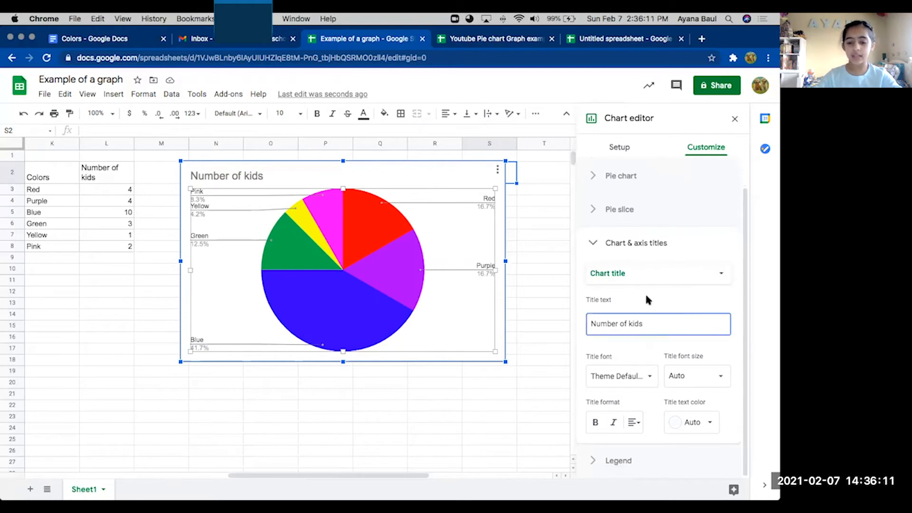
triple_click(635, 320)
text(Fav)
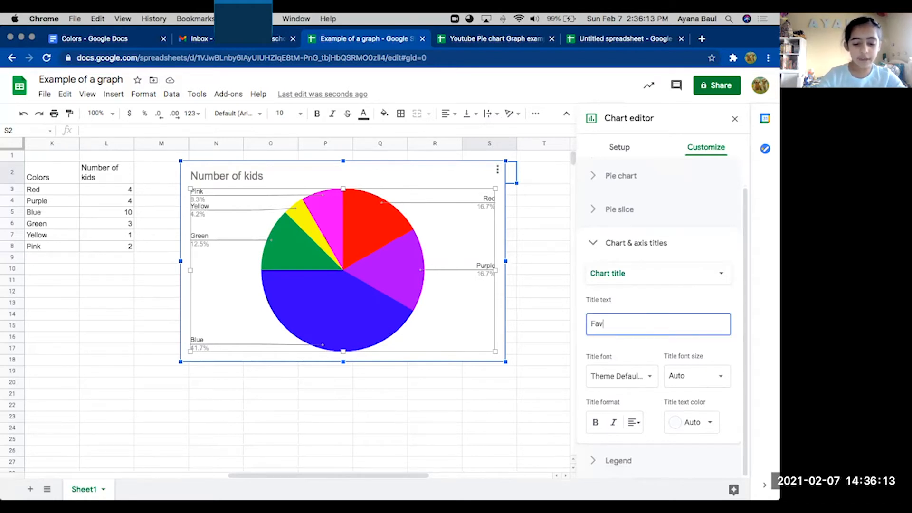
text(orite colors of )
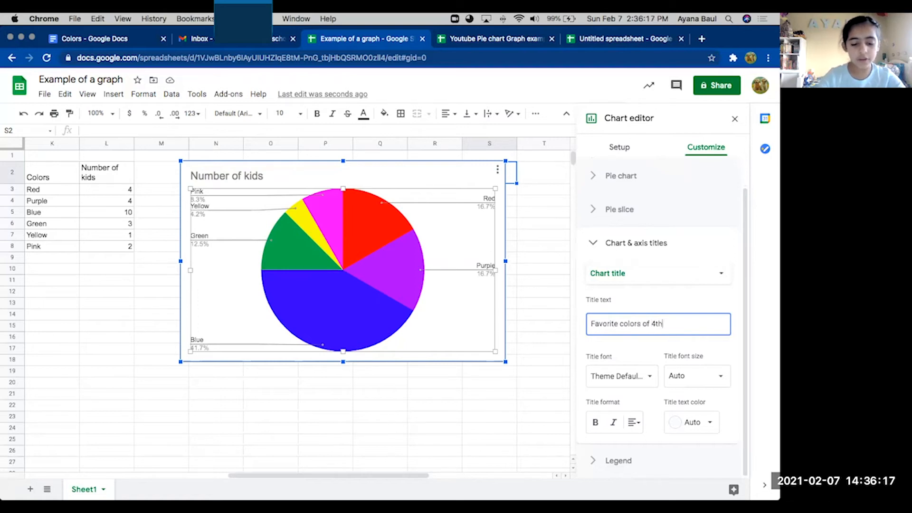
text(4th graders)
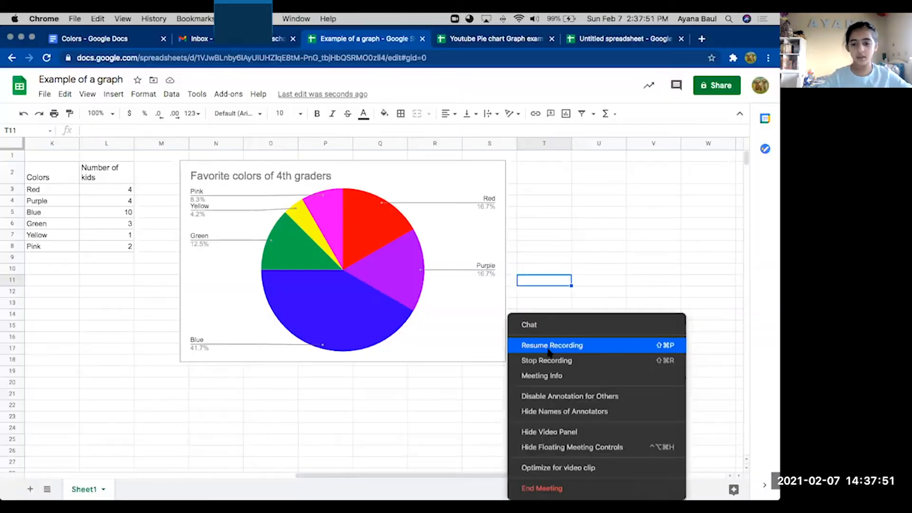
click(545, 346)
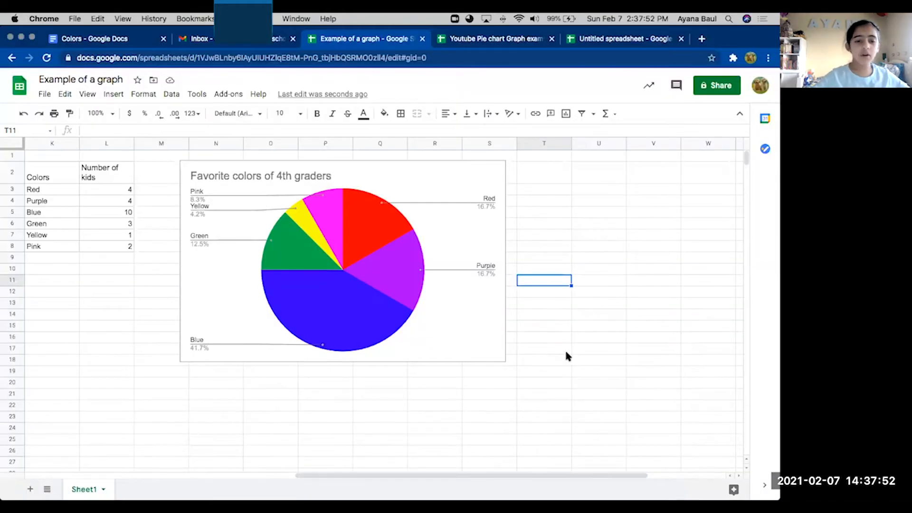
Step: Examine the number of kids and percentage for the Purple, Blue, Green and Pink slices of the pie chart
mouse_move(418, 275)
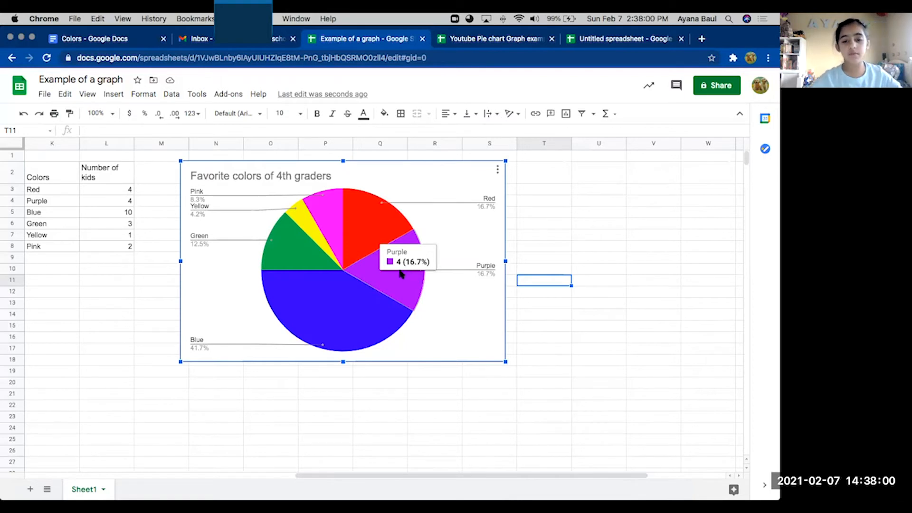
mouse_move(364, 309)
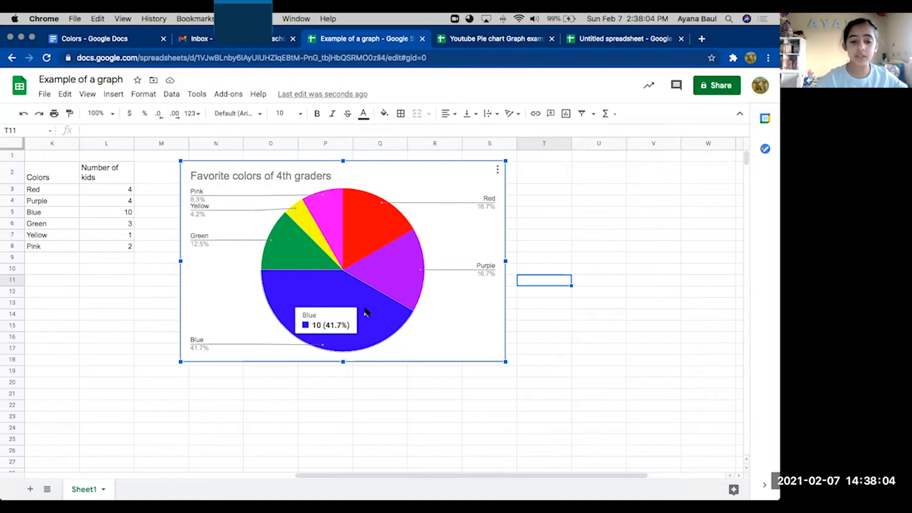
mouse_move(298, 254)
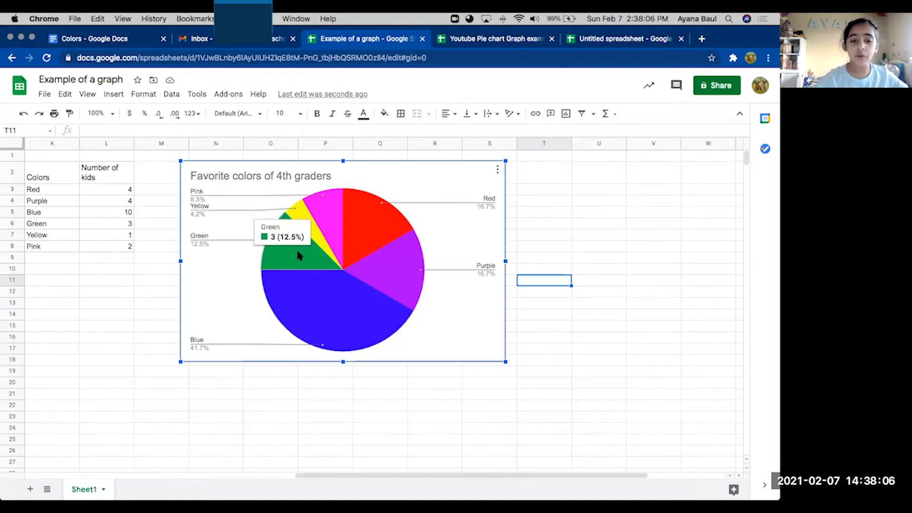
mouse_move(313, 239)
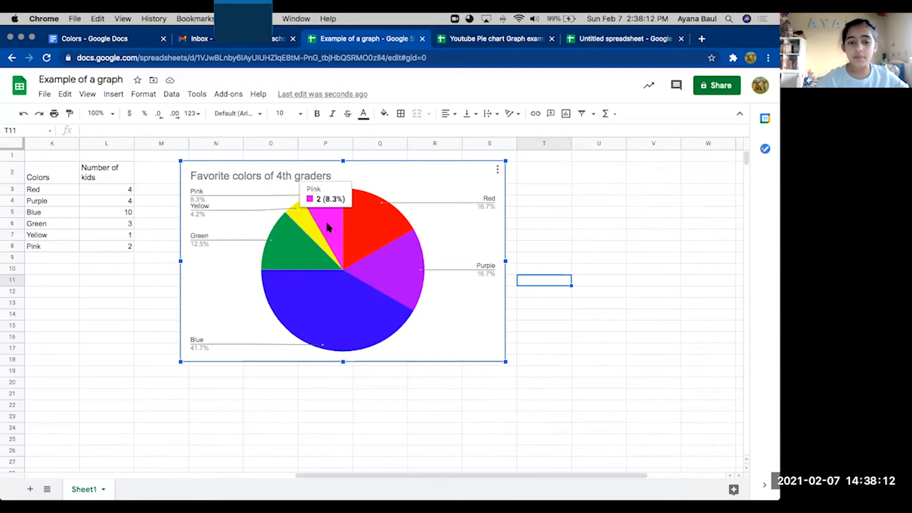
mouse_move(369, 219)
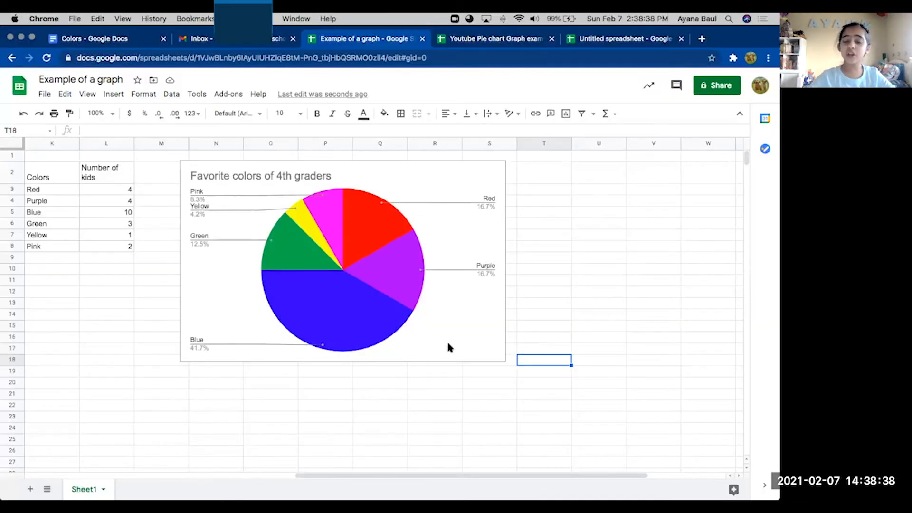
click(404, 312)
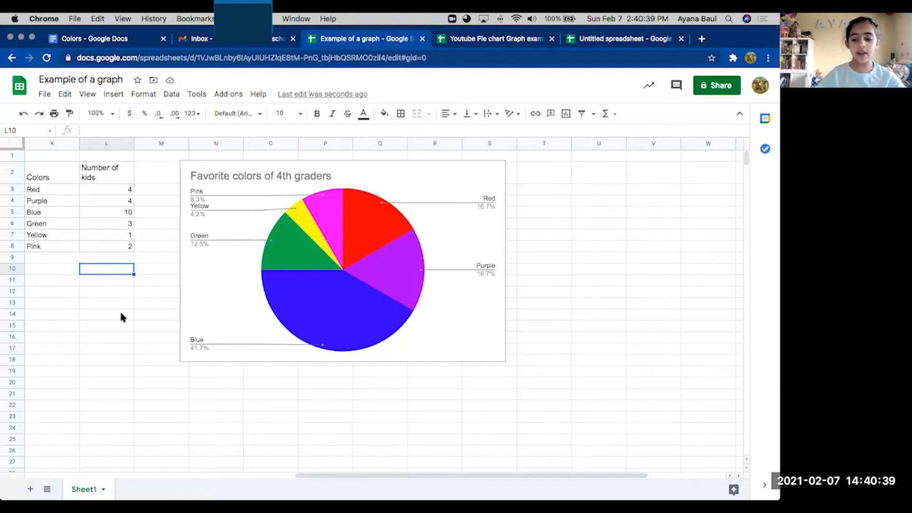
Step: Total the number of kids in cell L10 with the formula =SUM(L3:L8)
text(=sum)
key(Down)
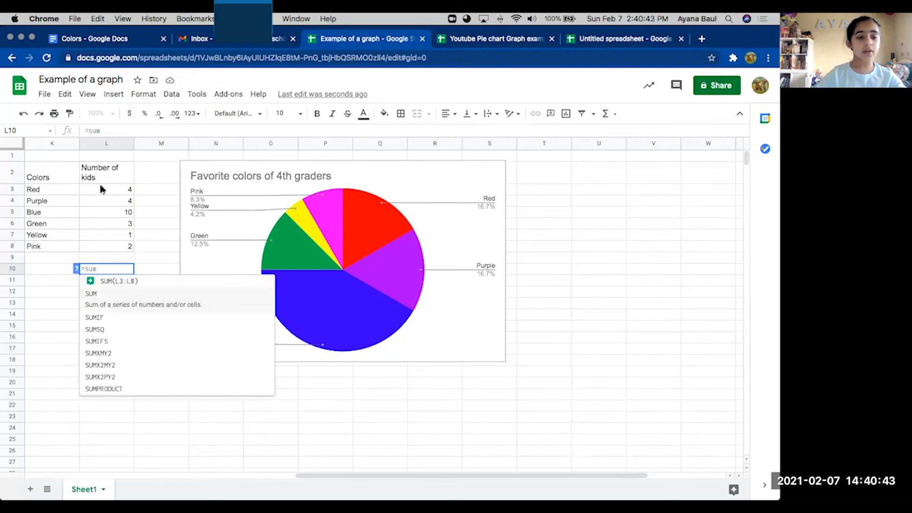
click(106, 281)
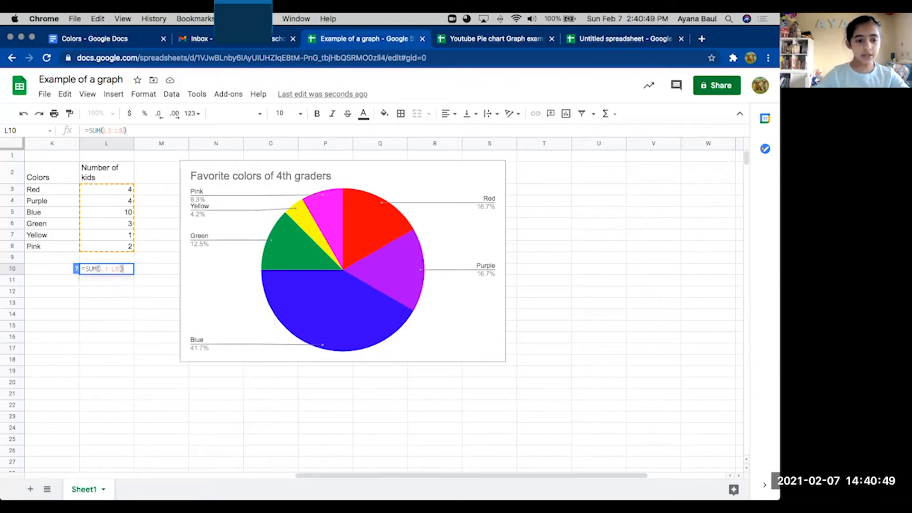
key(Return)
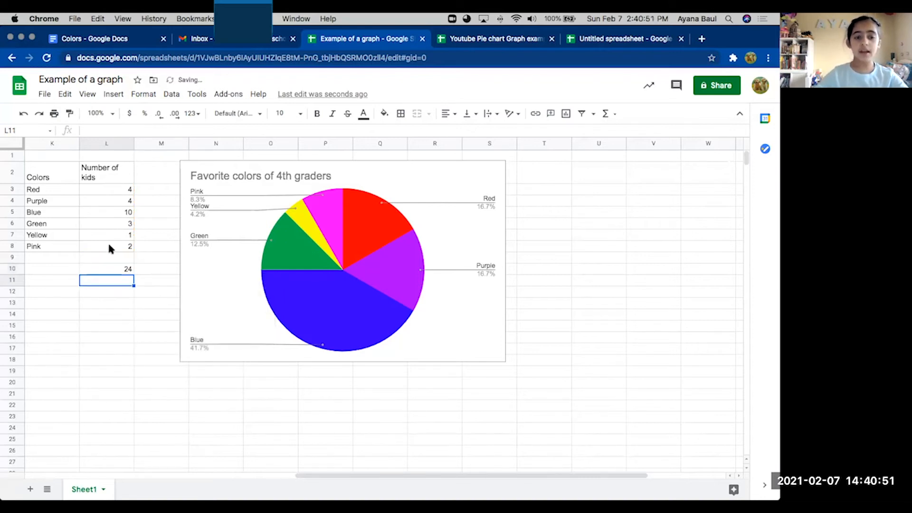
click(92, 189)
shift+click(97, 243)
click(98, 243)
click(105, 270)
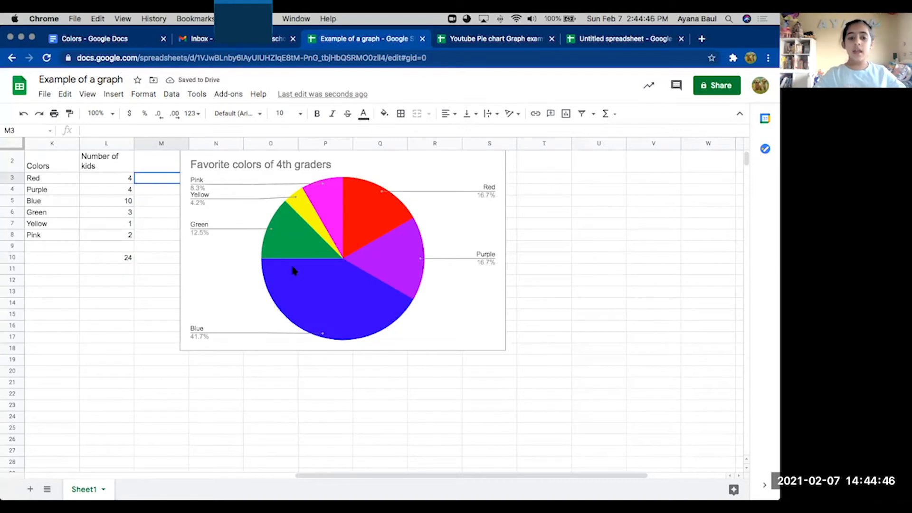
Step: Move the pie chart away from the data table so that it starts at about column P
click(242, 246)
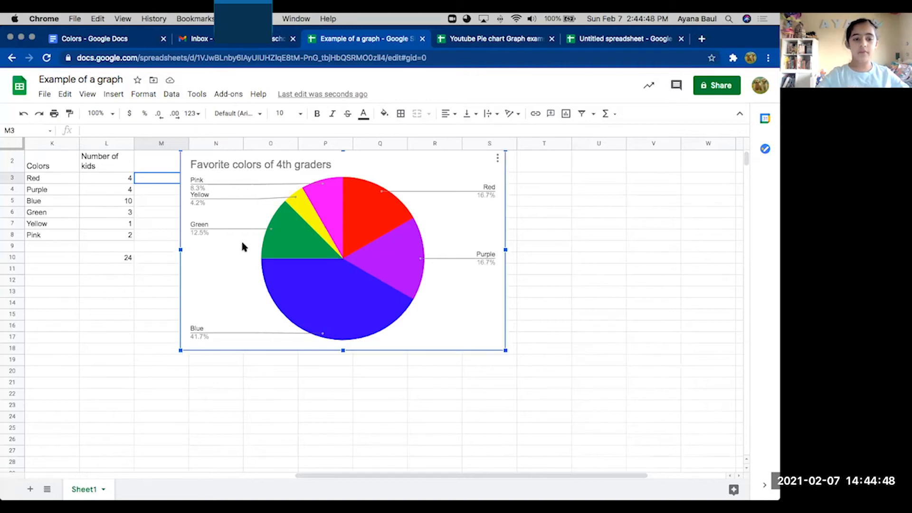
drag(242, 246, 382, 245)
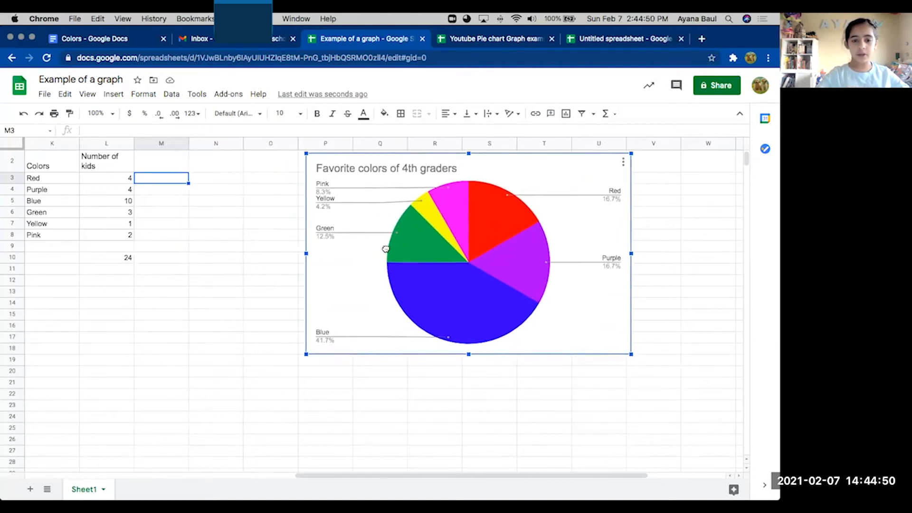
click(157, 179)
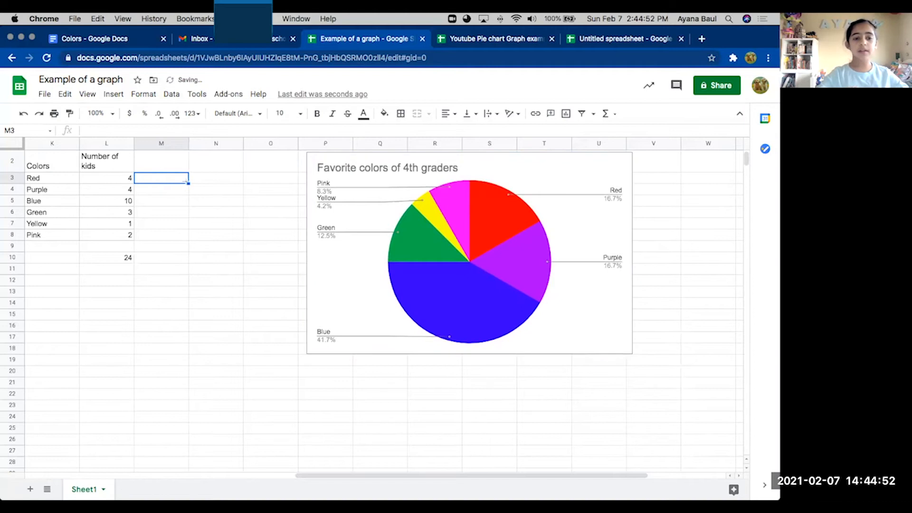
Step: Calculate Red's percentage of the total in cell N3 with the formula =L3/24*100
click(200, 183)
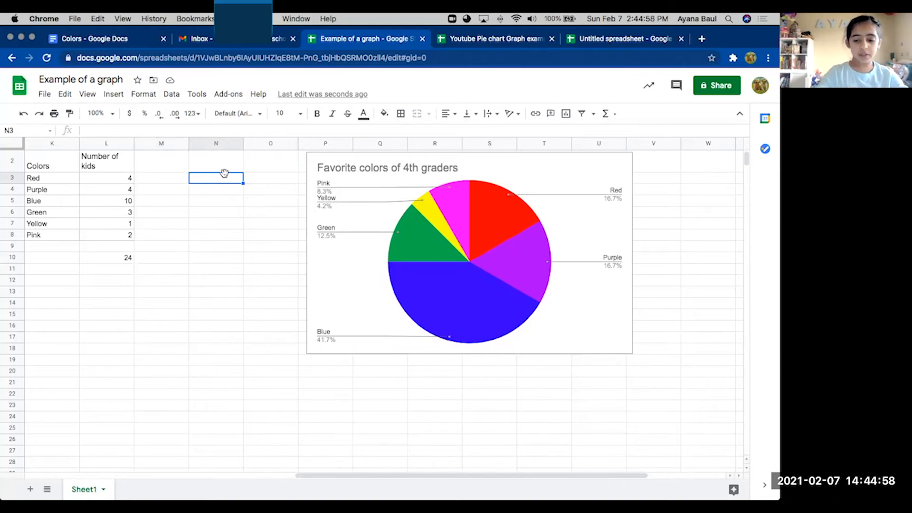
text(=)
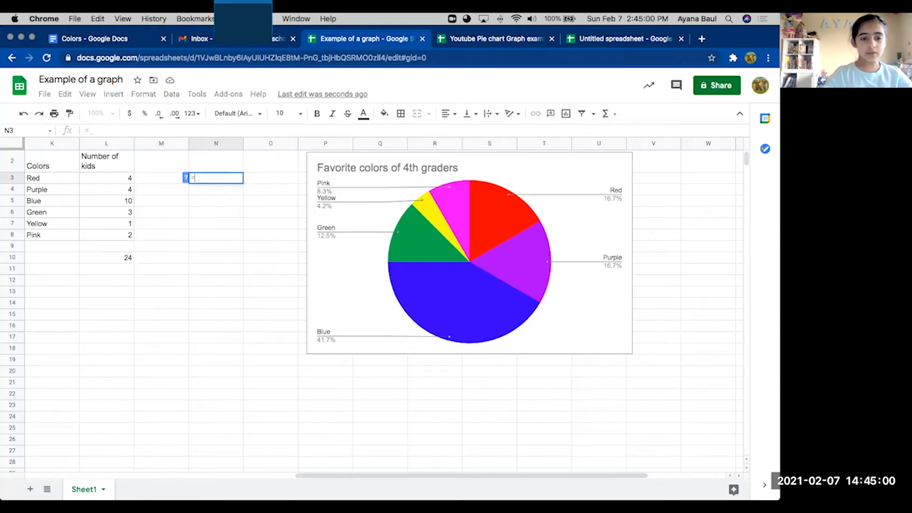
click(119, 177)
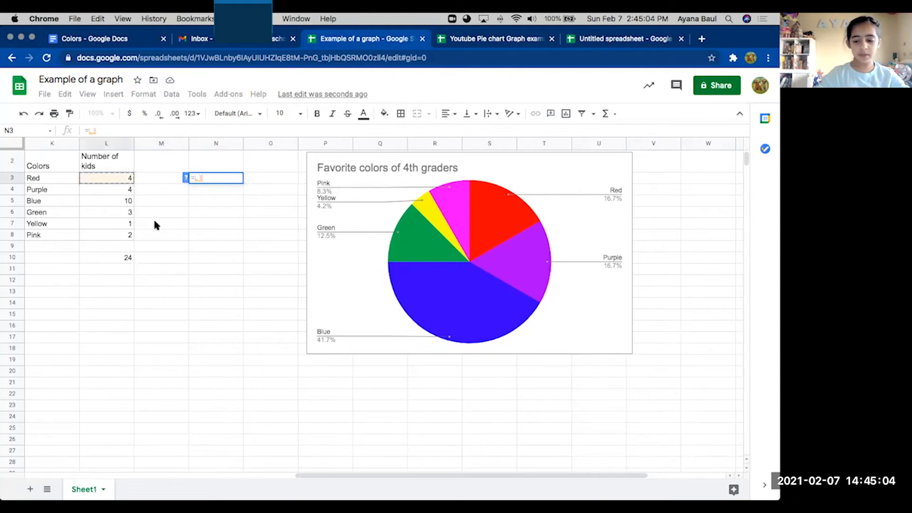
text(/24)
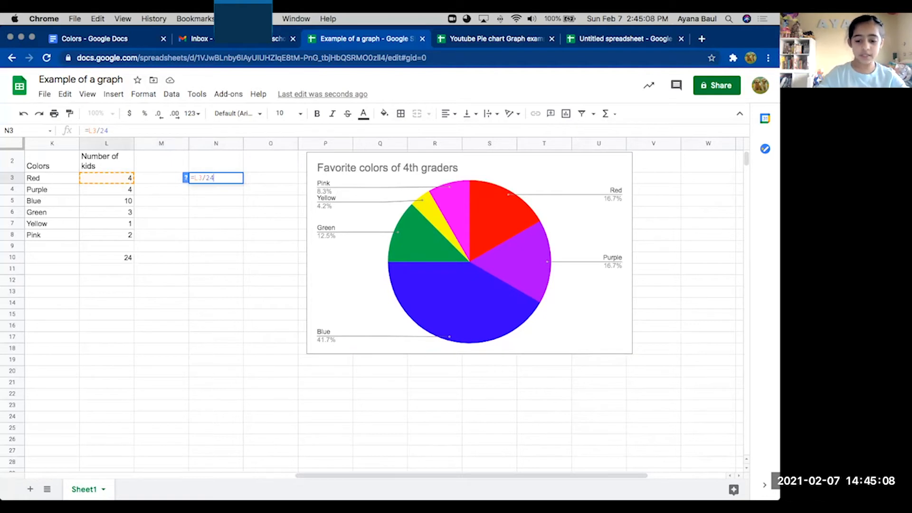
text(*100)
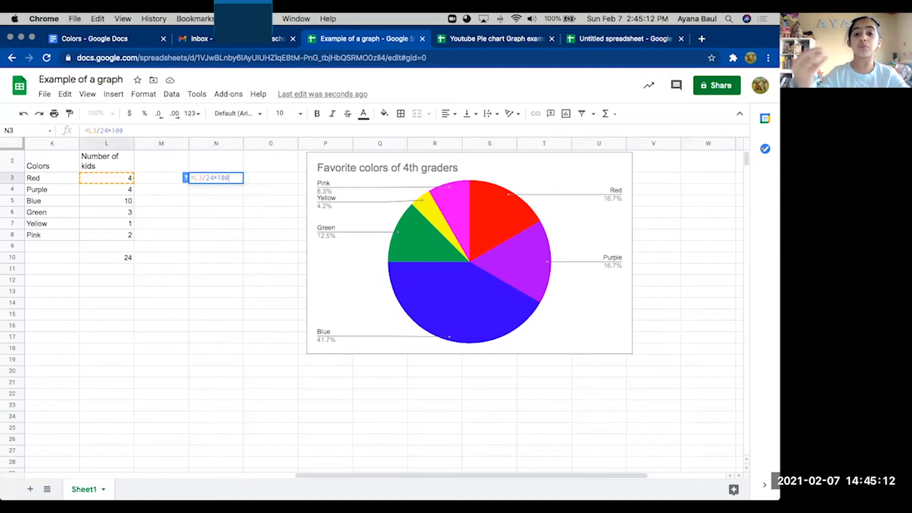
key(Return)
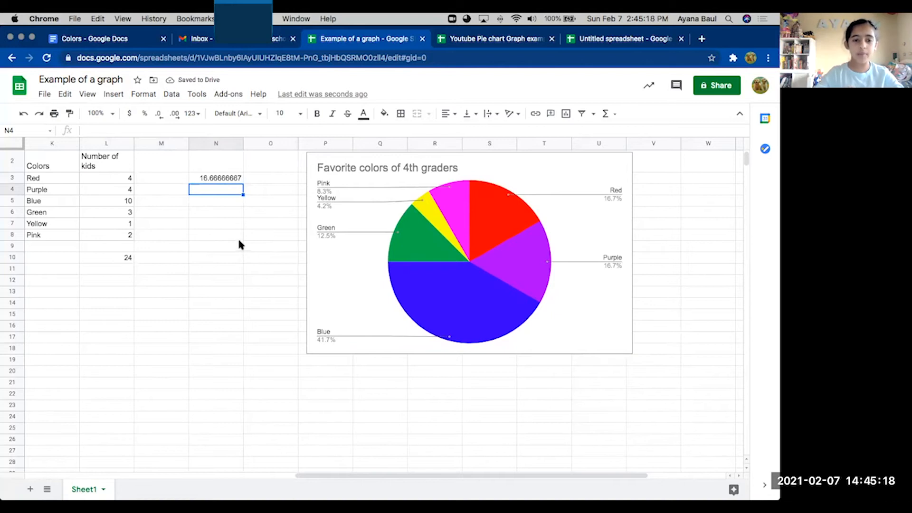
Step: Fill the percentage formula from N3 down to N8 for the remaining colors
click(235, 179)
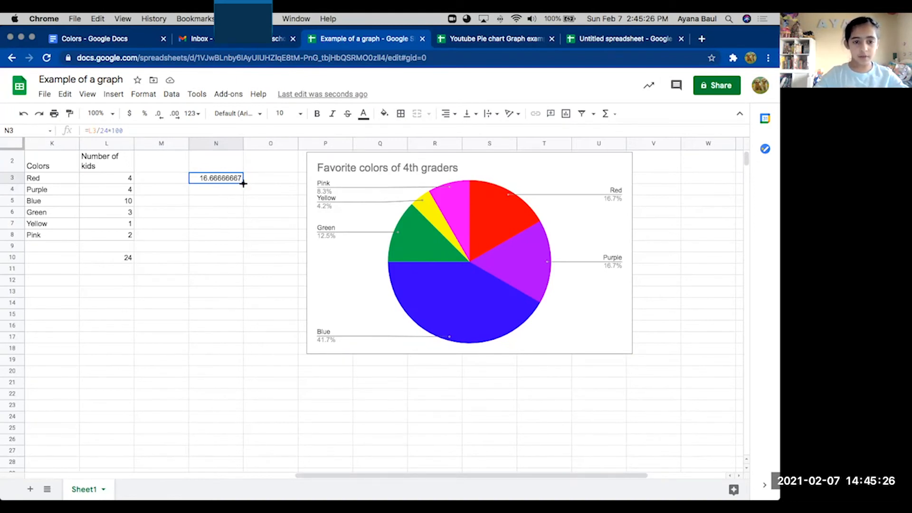
drag(242, 183, 232, 239)
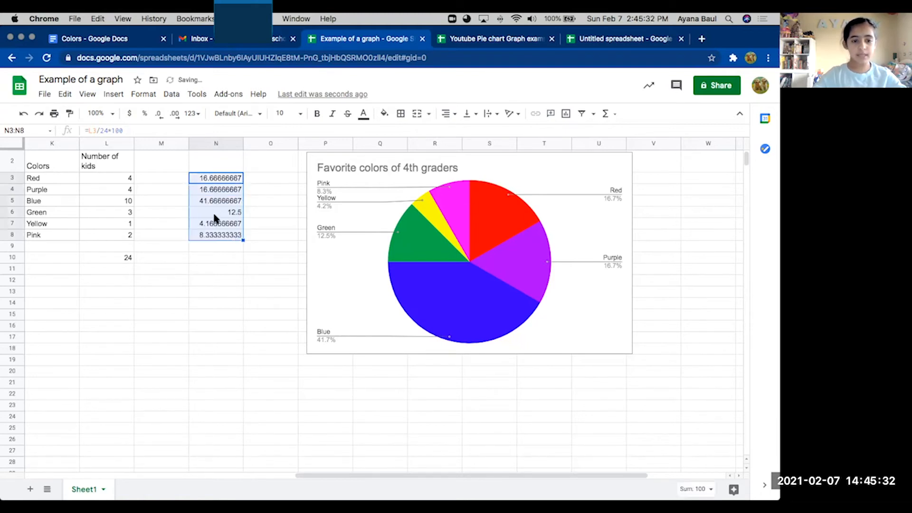
click(261, 176)
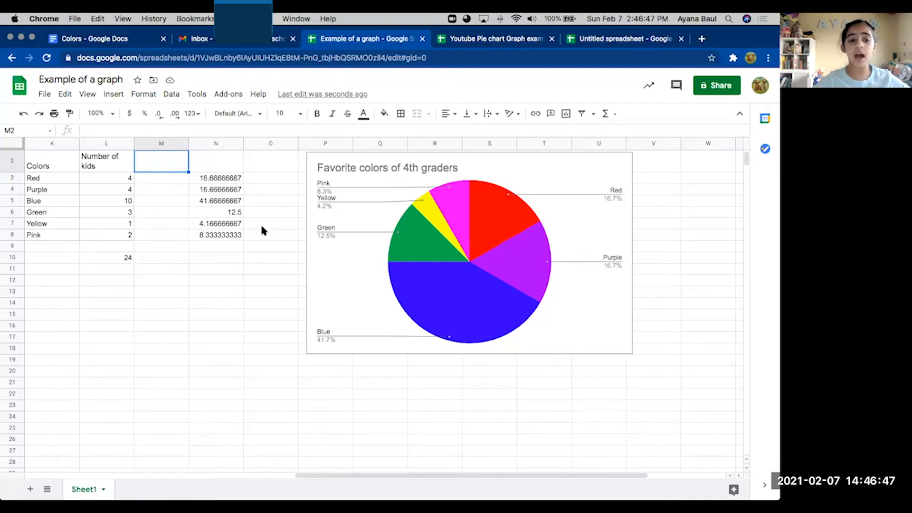
click(220, 178)
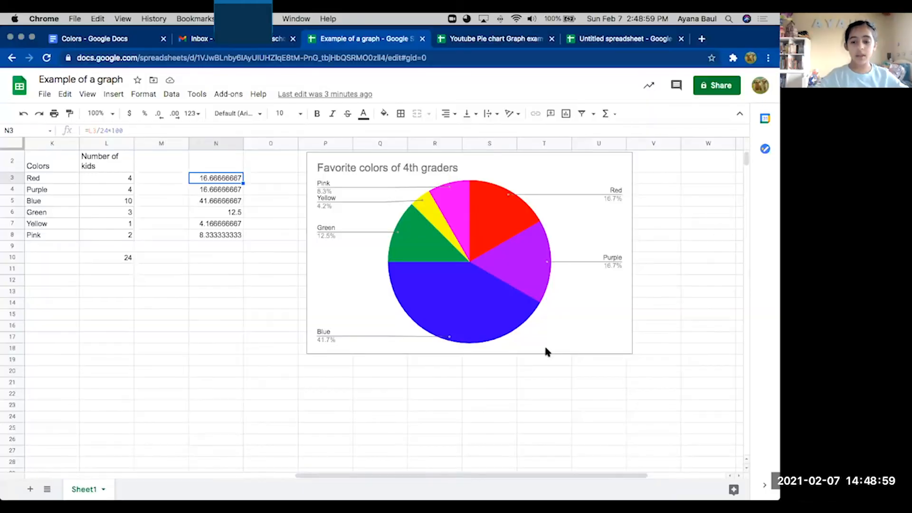
click(535, 313)
mouse_move(505, 216)
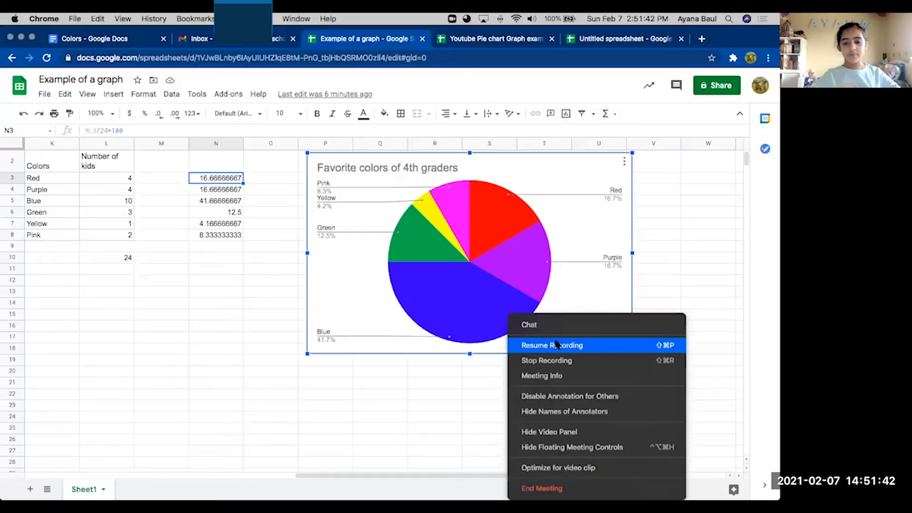
click(554, 345)
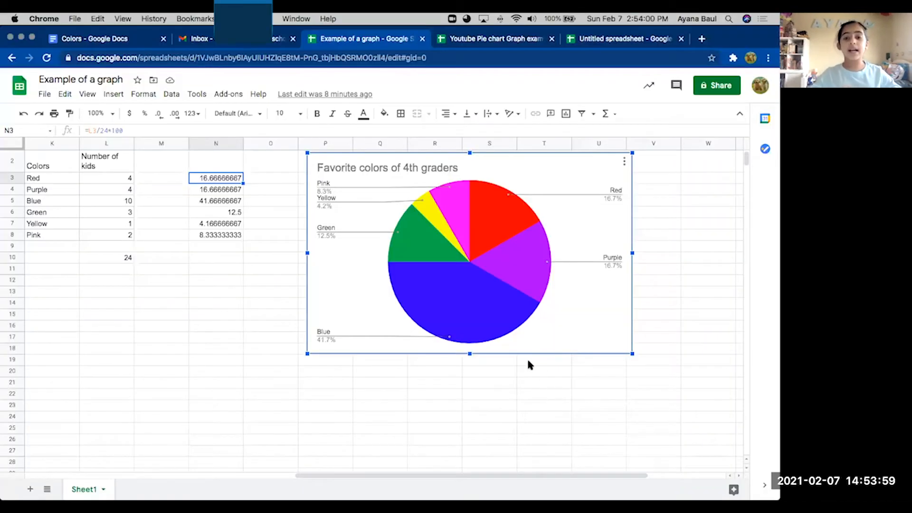
Step: Change the pie chart to a line chart and close the chart editor
double_click(525, 326)
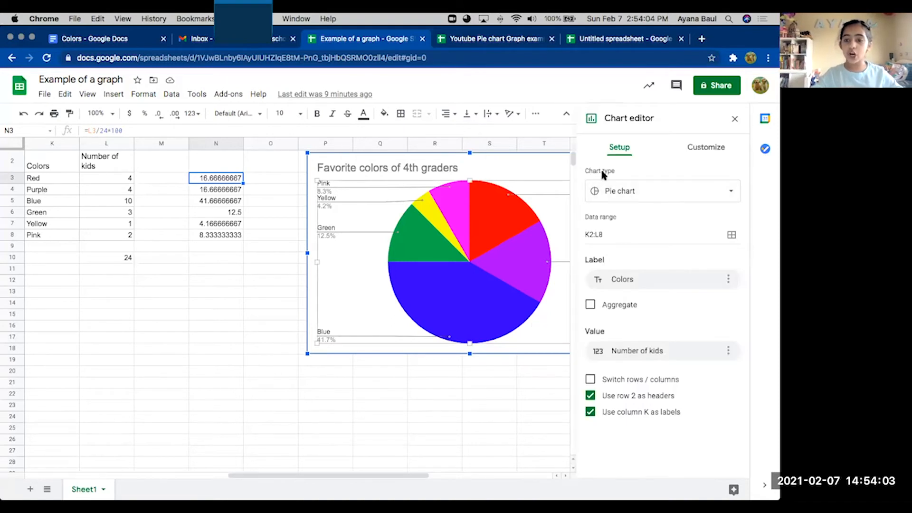
click(628, 194)
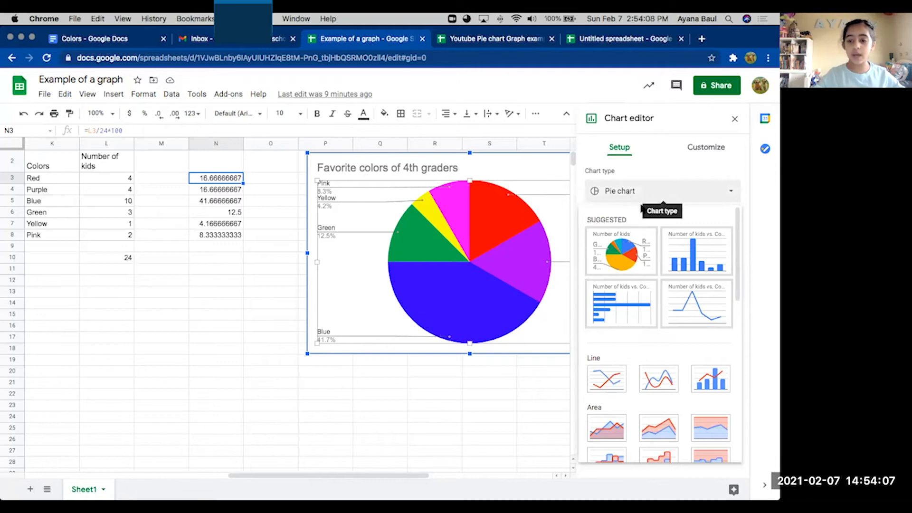
click(689, 295)
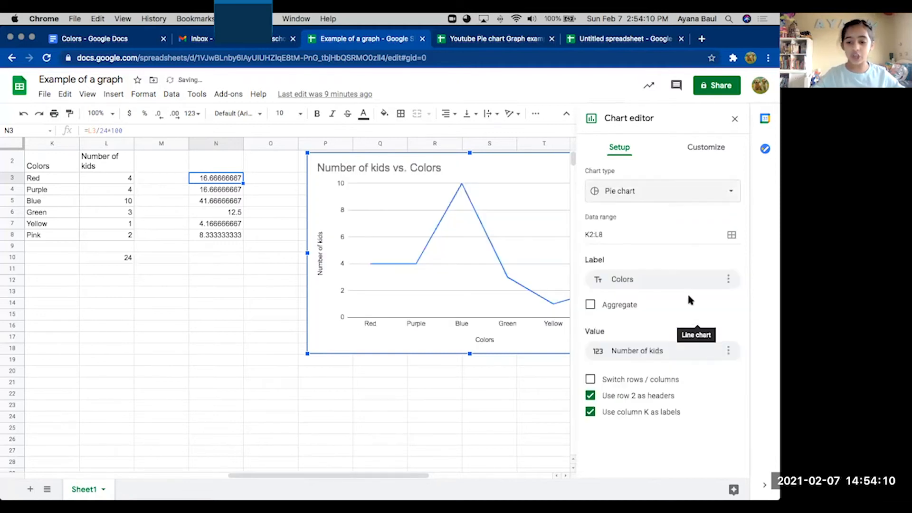
click(734, 118)
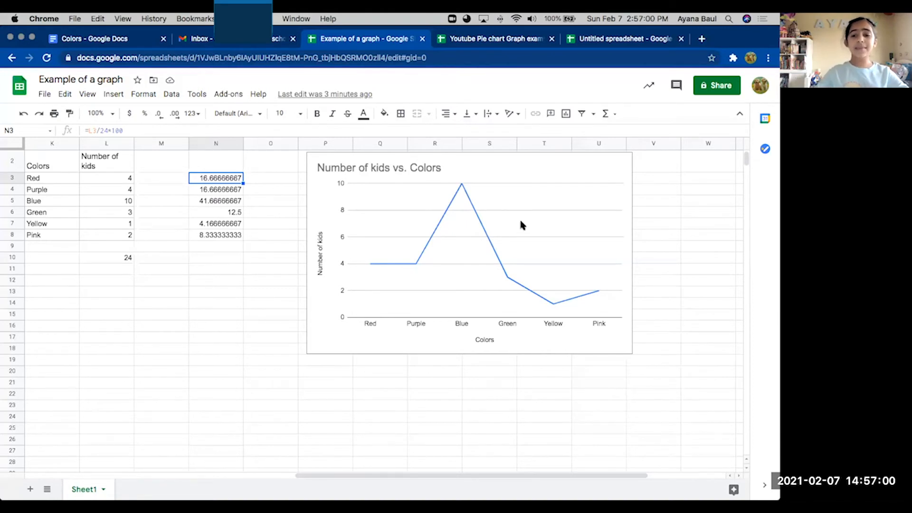
Step: Change the line chart to a column chart and close the chart editor
double_click(520, 221)
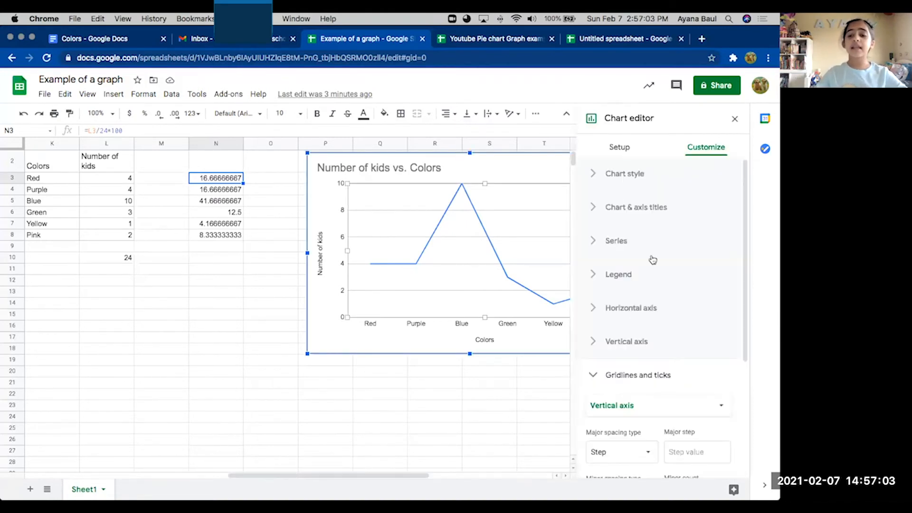
click(616, 145)
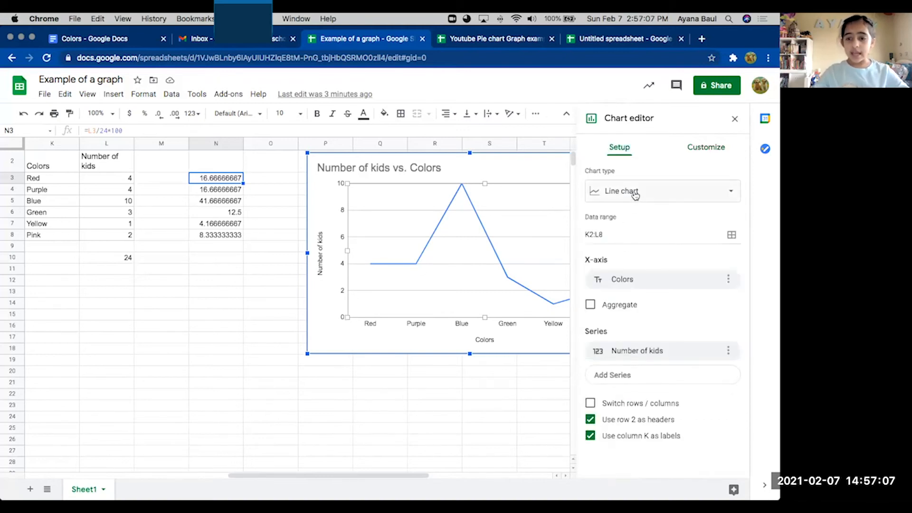
click(631, 192)
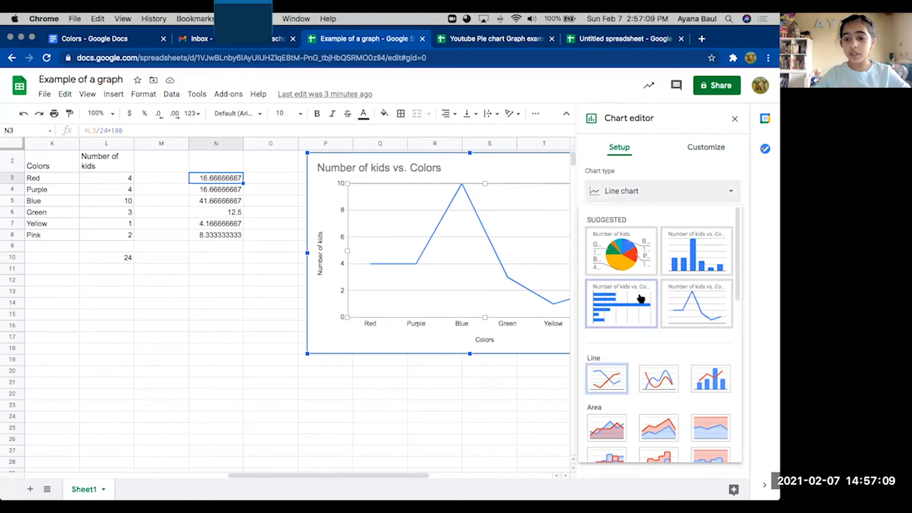
click(702, 257)
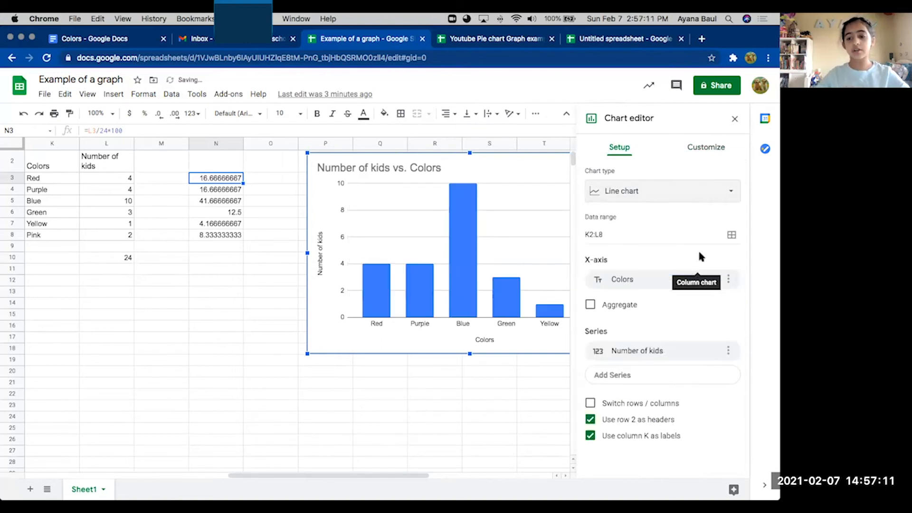
click(734, 121)
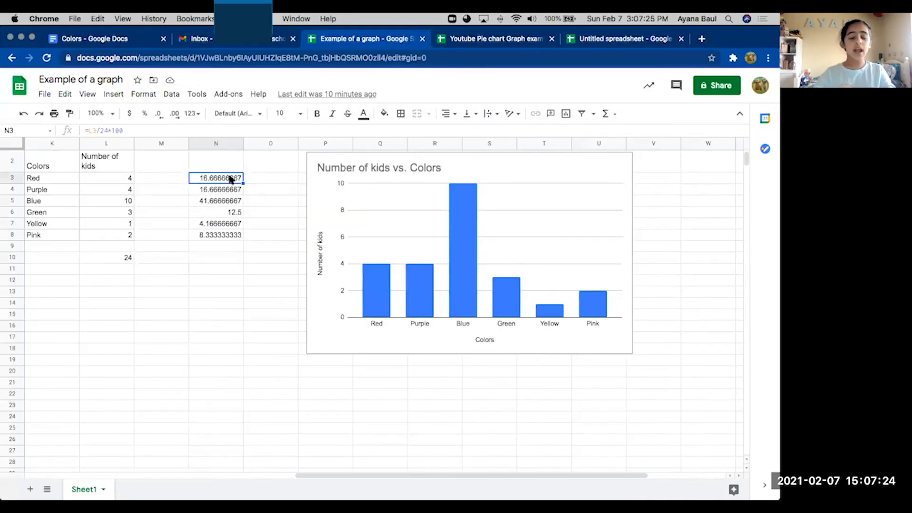
Step: Clear the percentages in N3:N8 and move the column chart farther from the table, starting at about column R
shift+click(222, 237)
key(Delete)
click(338, 240)
drag(338, 240, 441, 240)
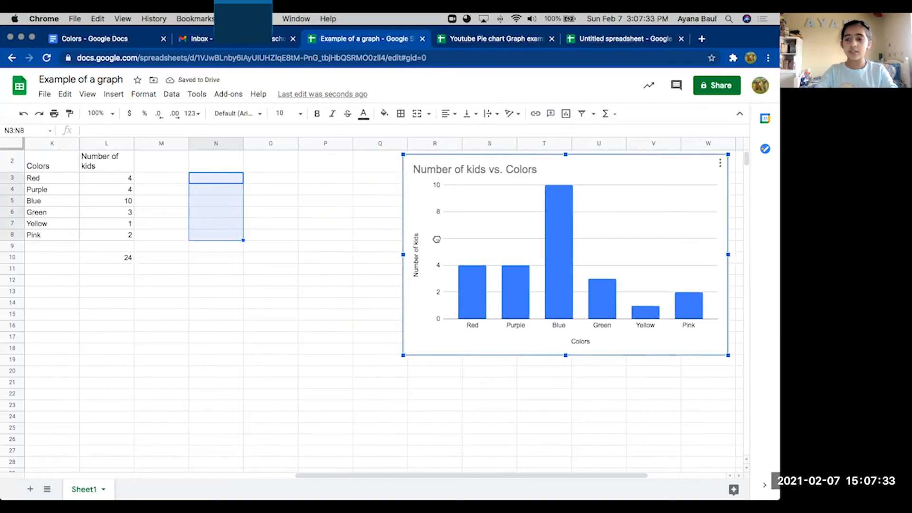
click(364, 303)
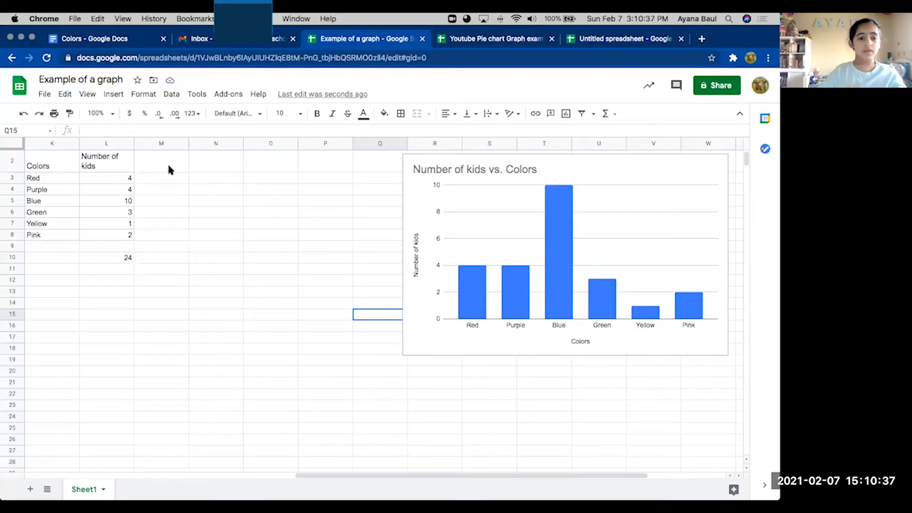
Step: Add the header "Control Group" in M2 and enter 4 for Red in M3
click(164, 167)
text(Control Group)
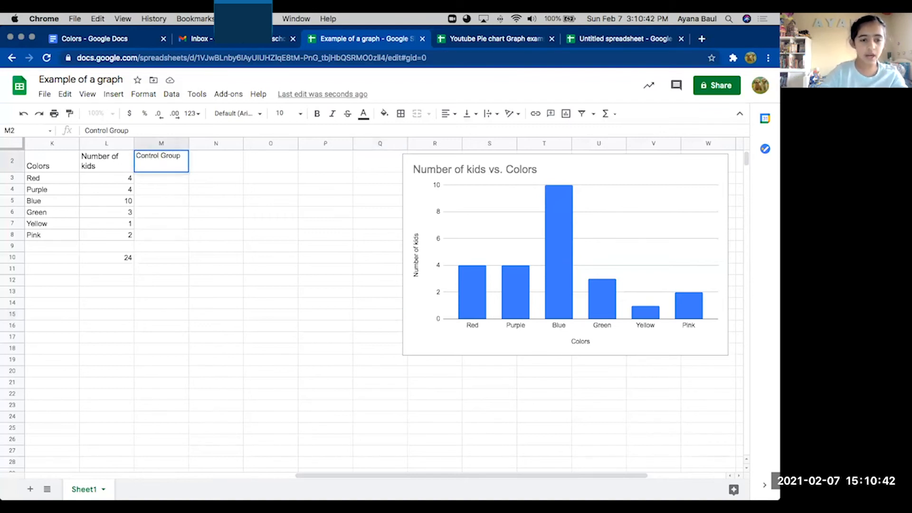
key(Return)
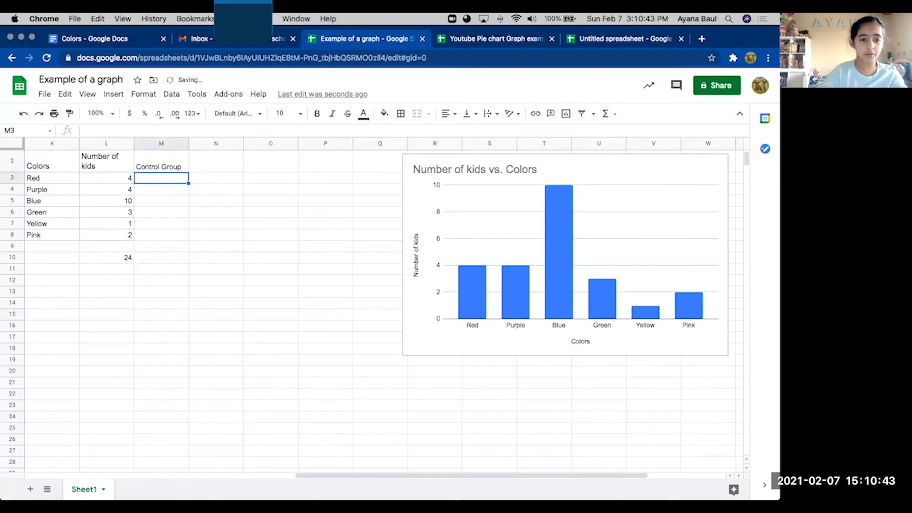
text(4)
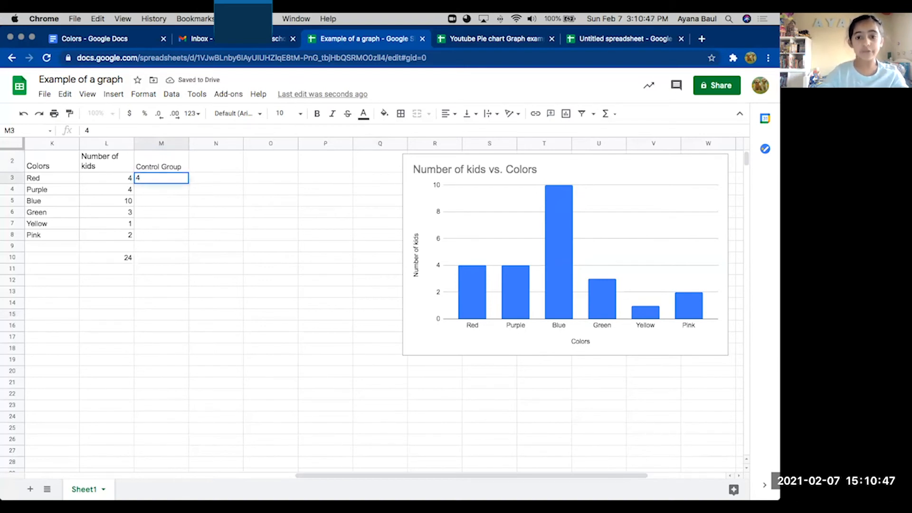
key(Return)
Step: Copy the control value from M3 into M4:M8 for the remaining colors
click(179, 179)
key(ctrl+c)
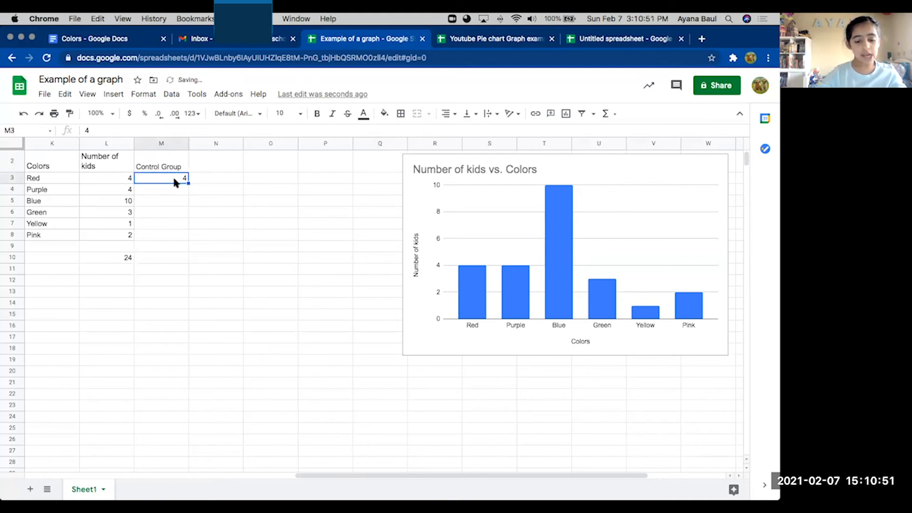
click(170, 189)
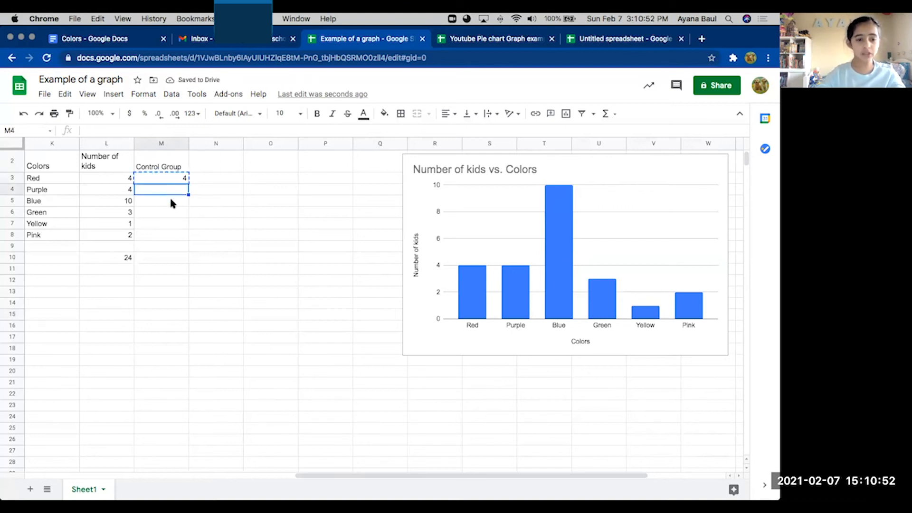
shift+click(161, 233)
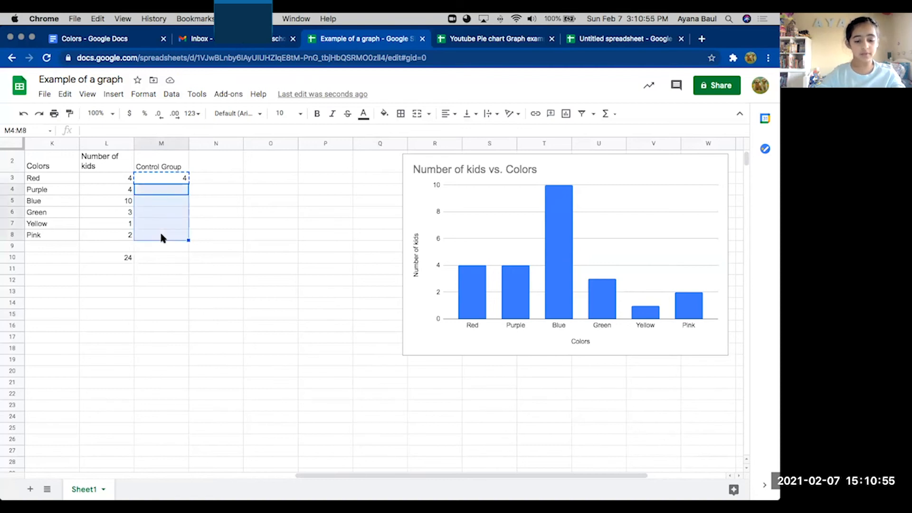
key(cmd+v)
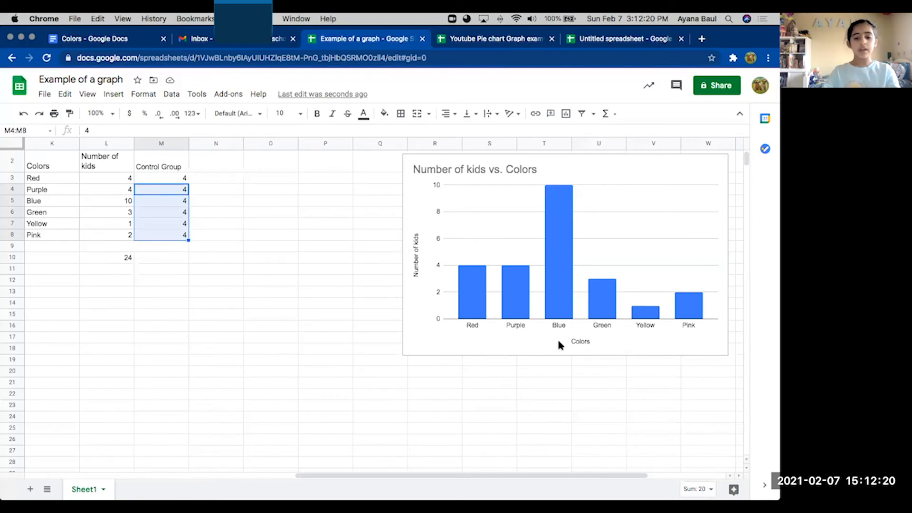
Step: Add the header "Values normalized to control" in N2
click(215, 162)
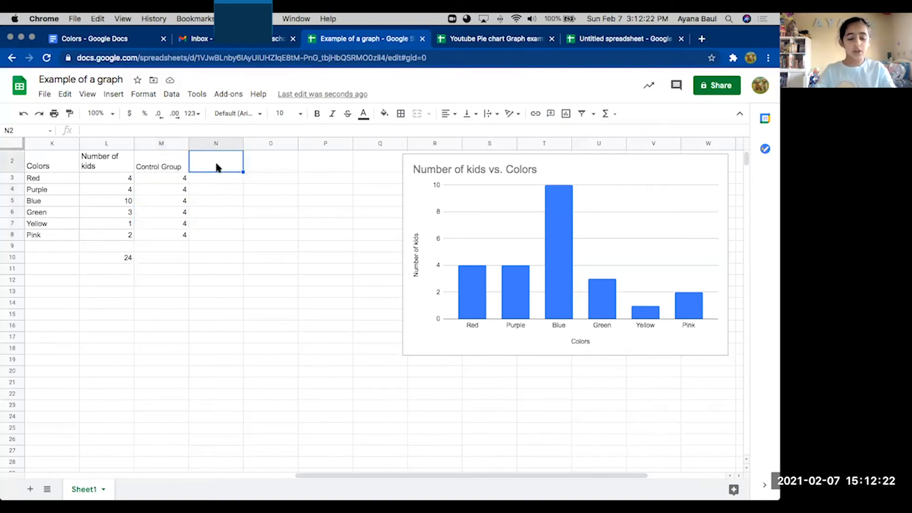
text(Values n)
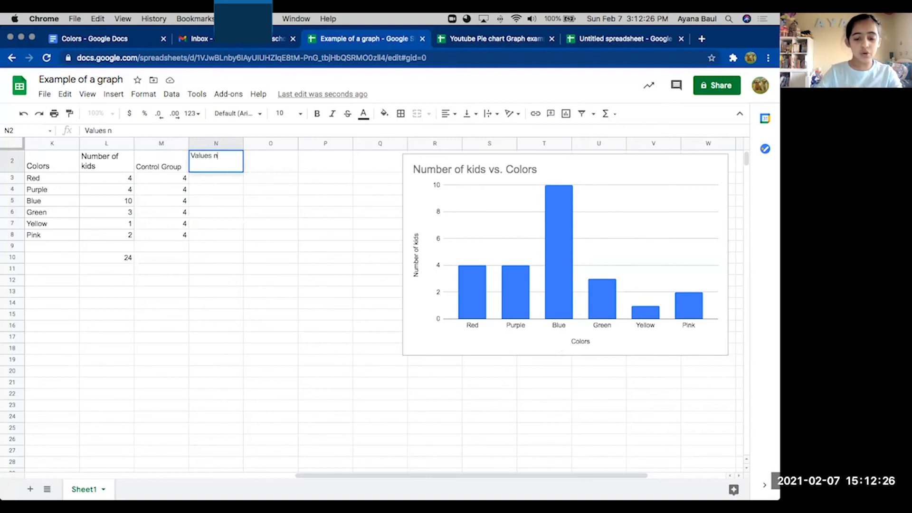
text(ormalized to control)
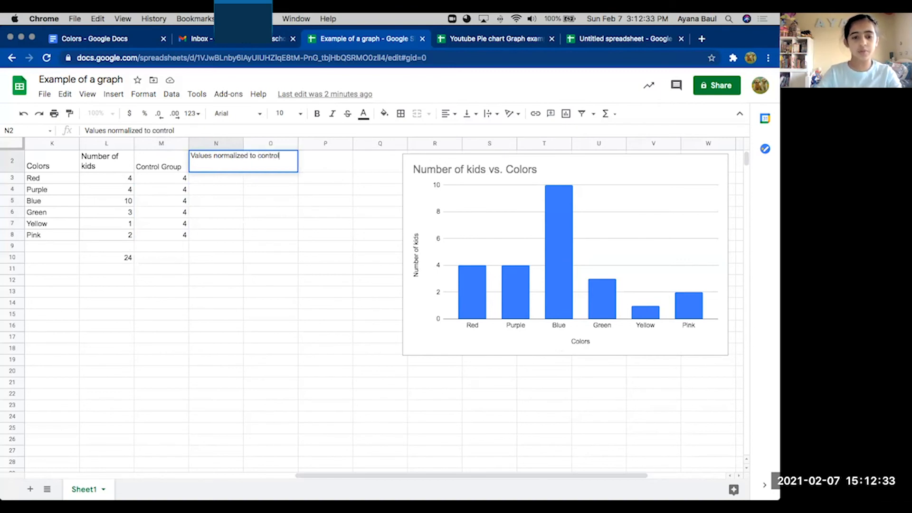
click(210, 175)
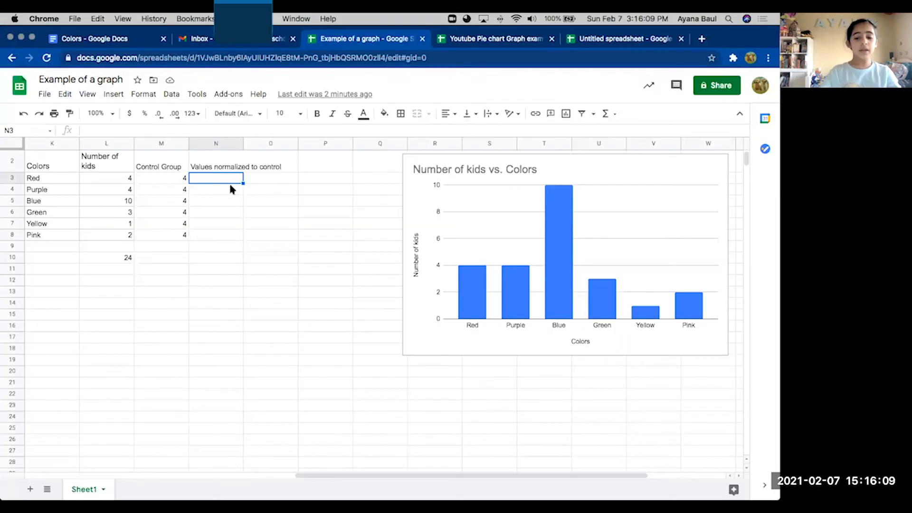
double_click(227, 176)
text(=)
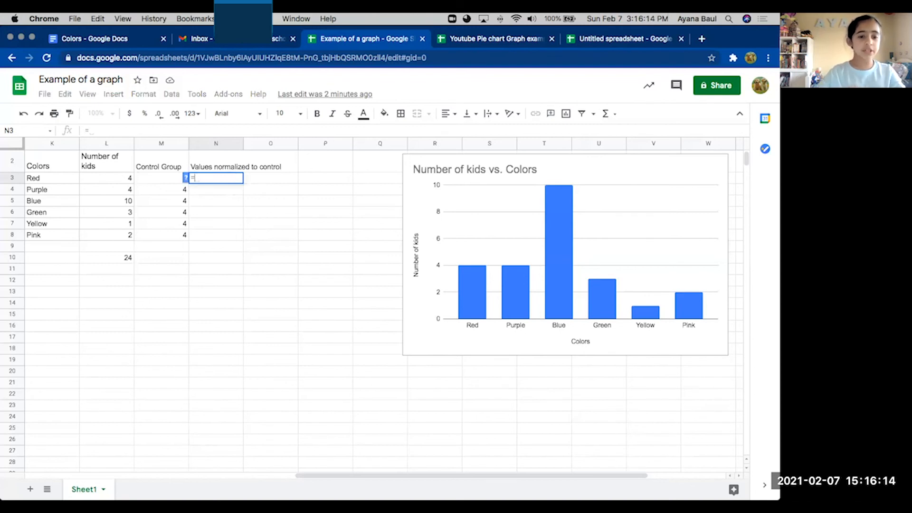
click(113, 176)
click(155, 178)
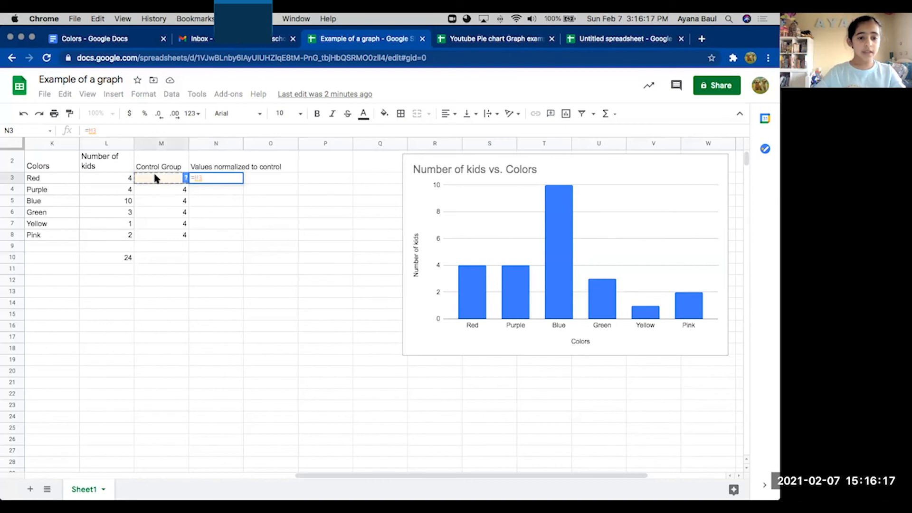
drag(114, 176, 148, 180)
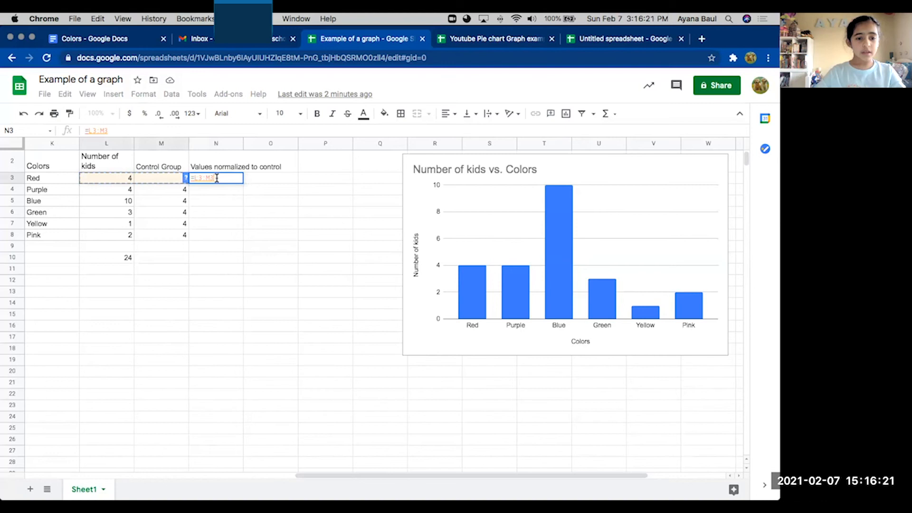
key(Return)
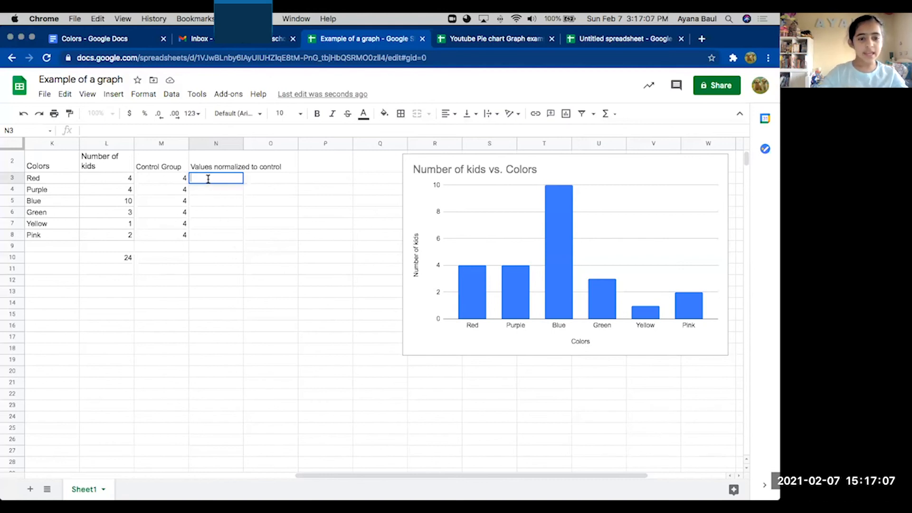
Step: Enter the formula =L3/M3 in N3 to divide Red's number of kids by its control value
text(=)
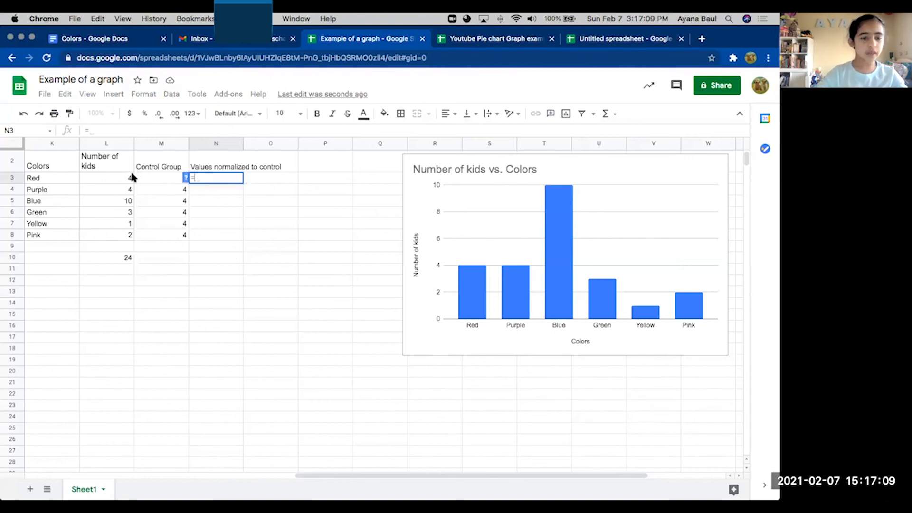
click(108, 169)
click(109, 178)
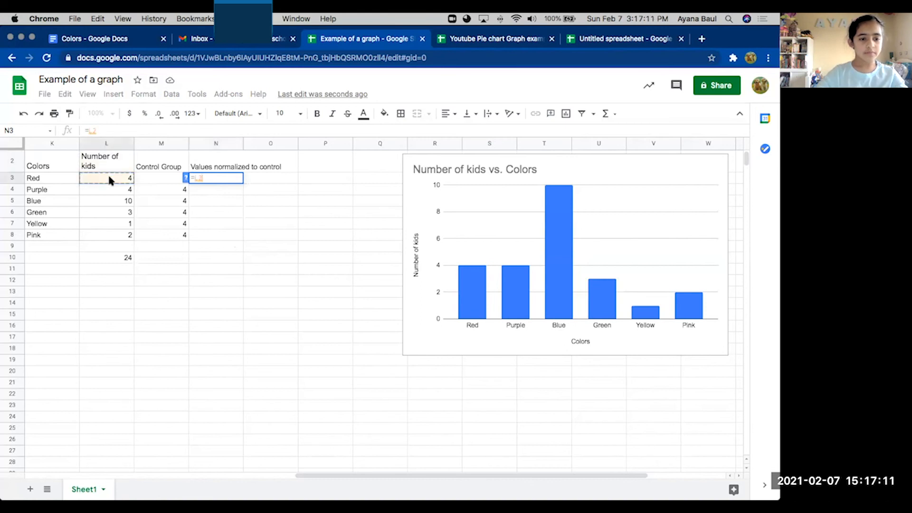
text(/)
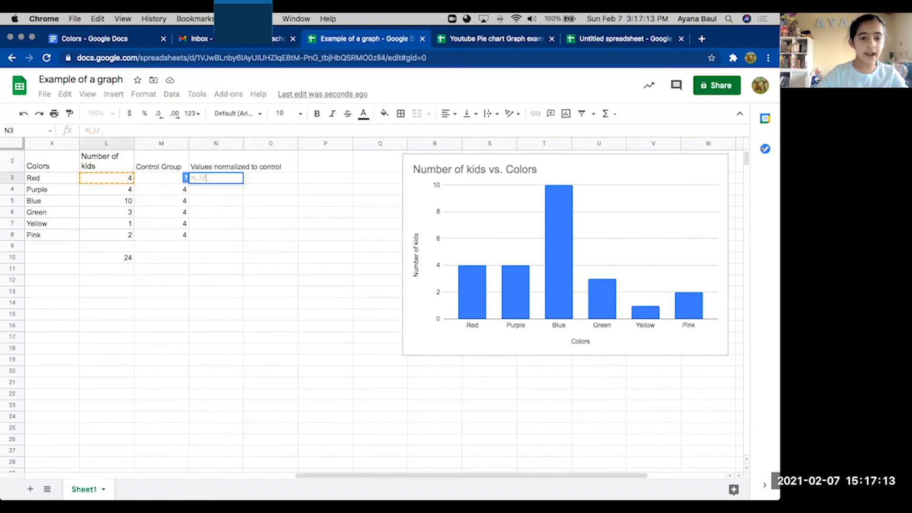
click(167, 176)
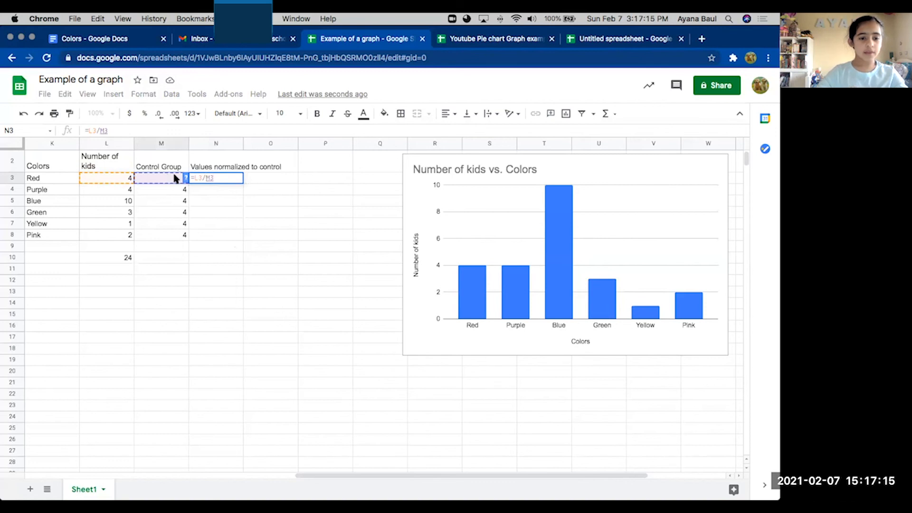
key(Return)
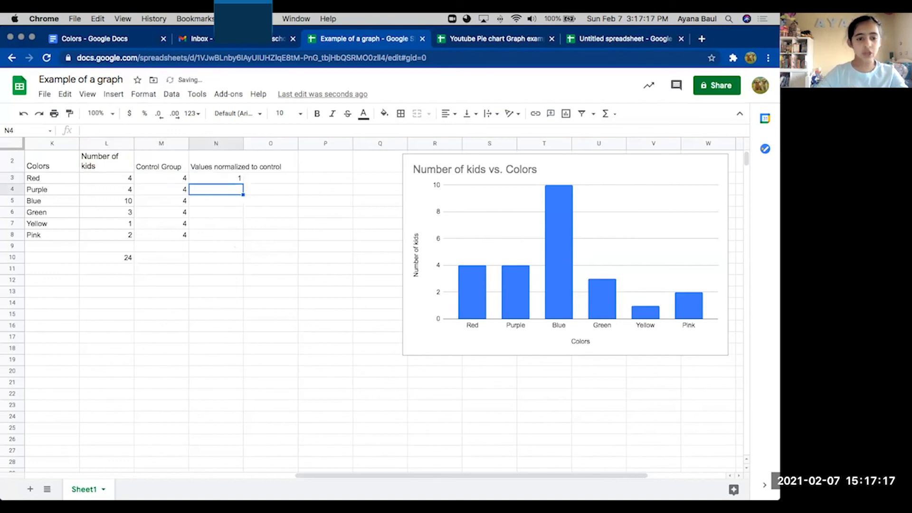
Step: Fill the normalization formula from N3 down to N8 for the remaining colors
shift+click(220, 233)
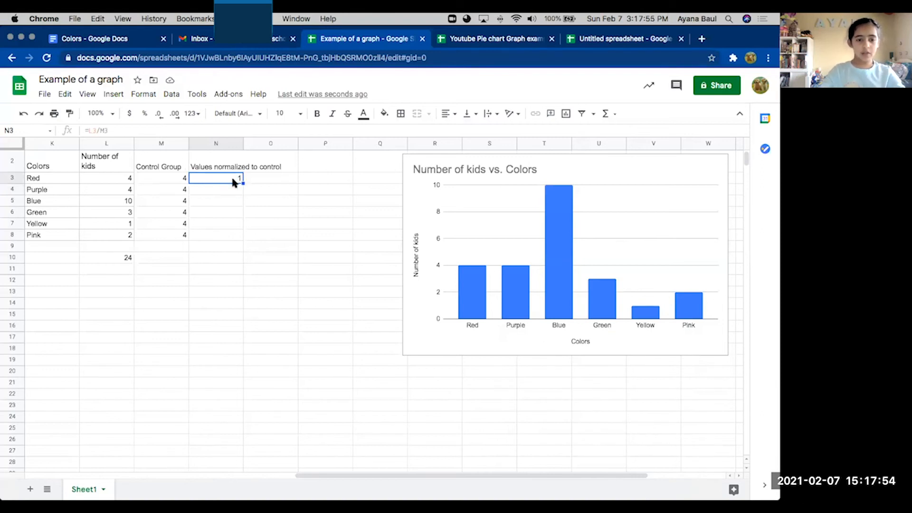
drag(243, 183, 238, 235)
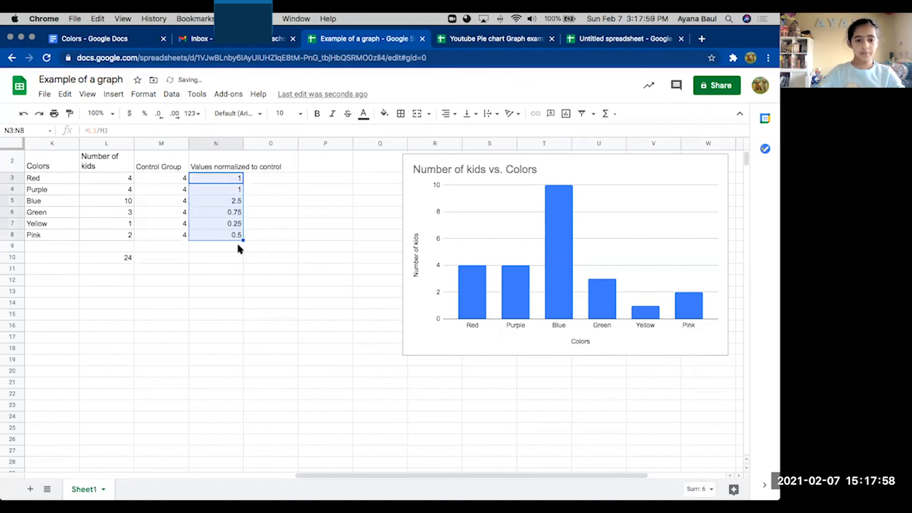
click(237, 246)
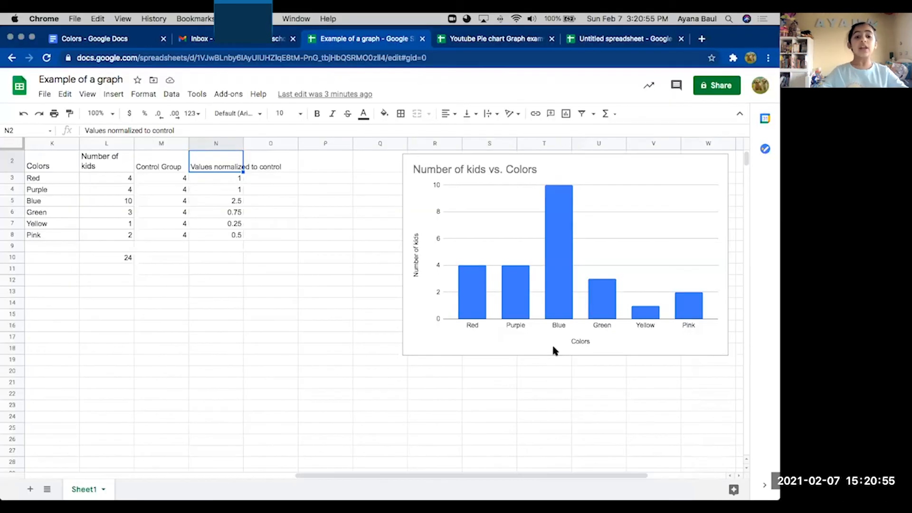
Step: Insert a blank column to the left of the "Values normalized to control" column
click(221, 143)
click(110, 94)
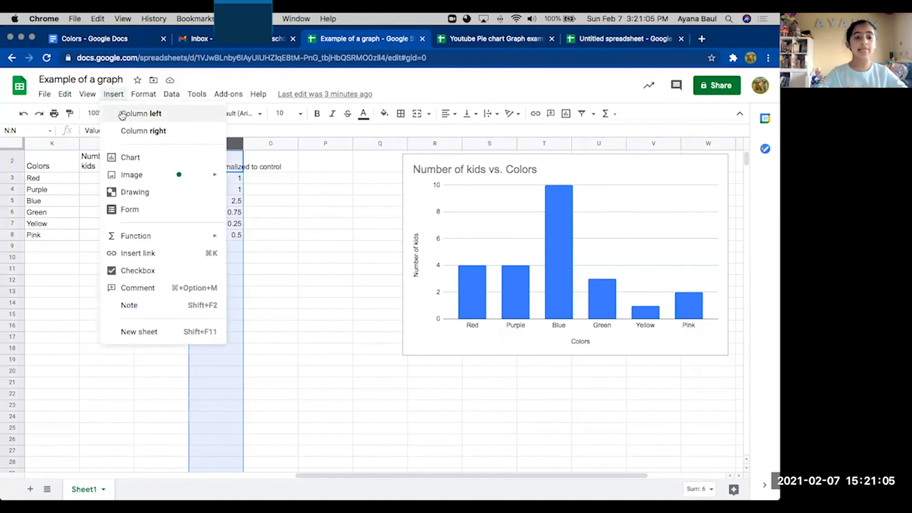
click(142, 115)
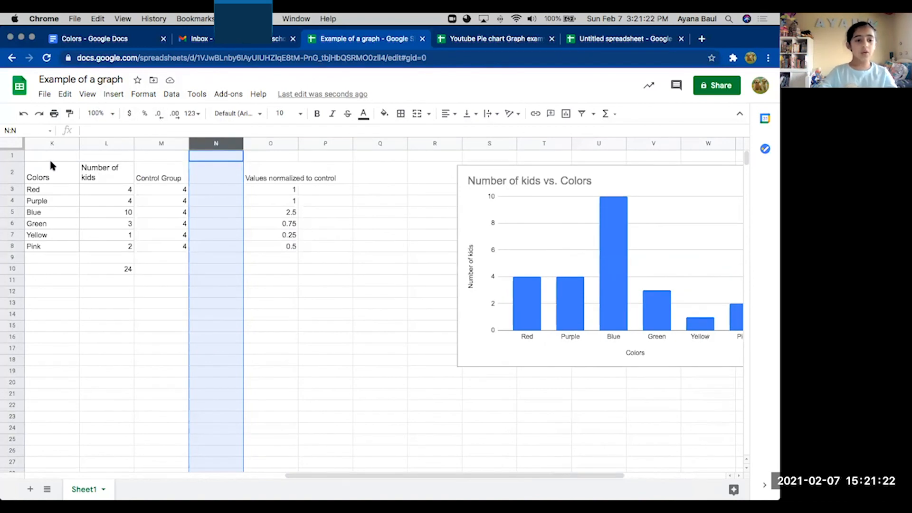
Step: Copy the Colors header and color names from K2:K8 into the blank column at N2:N8
click(46, 163)
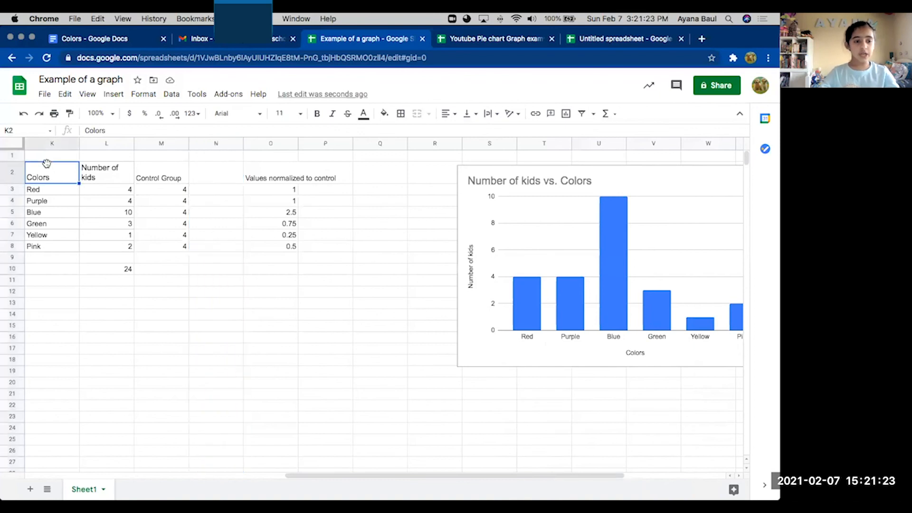
shift+click(51, 245)
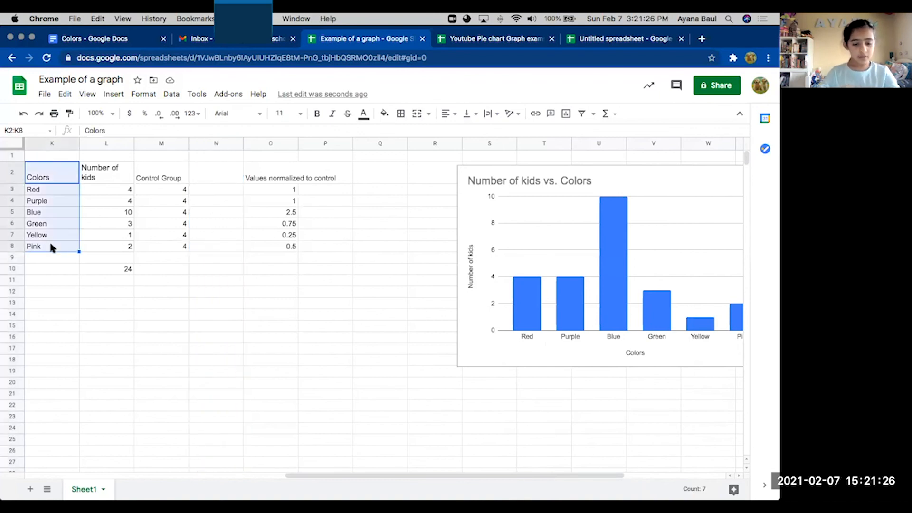
key(super+c)
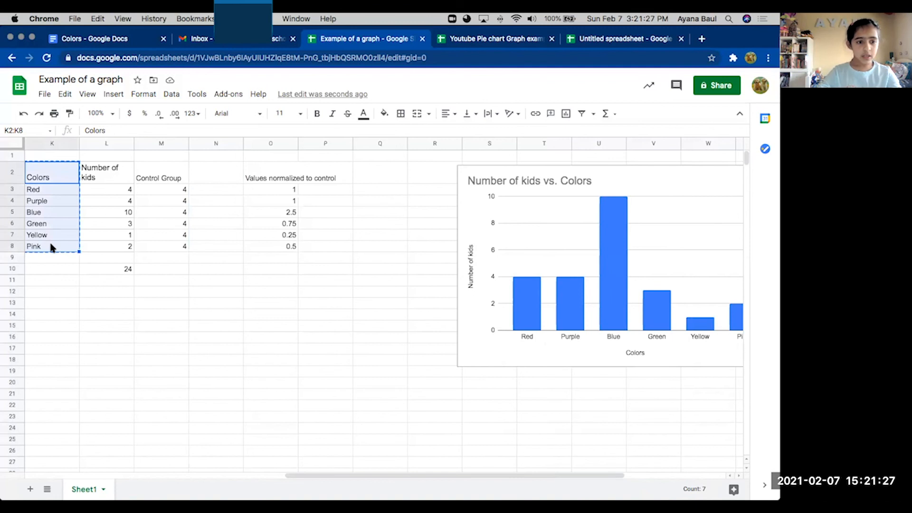
click(211, 170)
key(super+v)
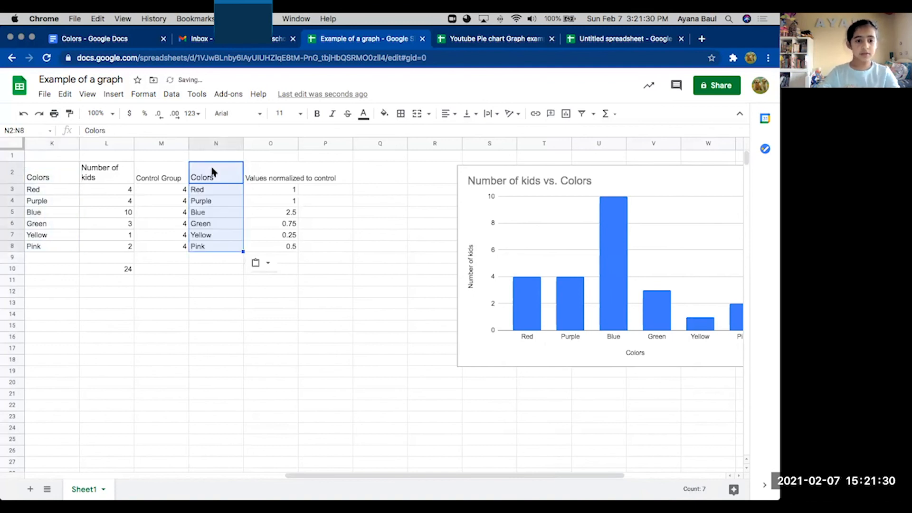
click(255, 222)
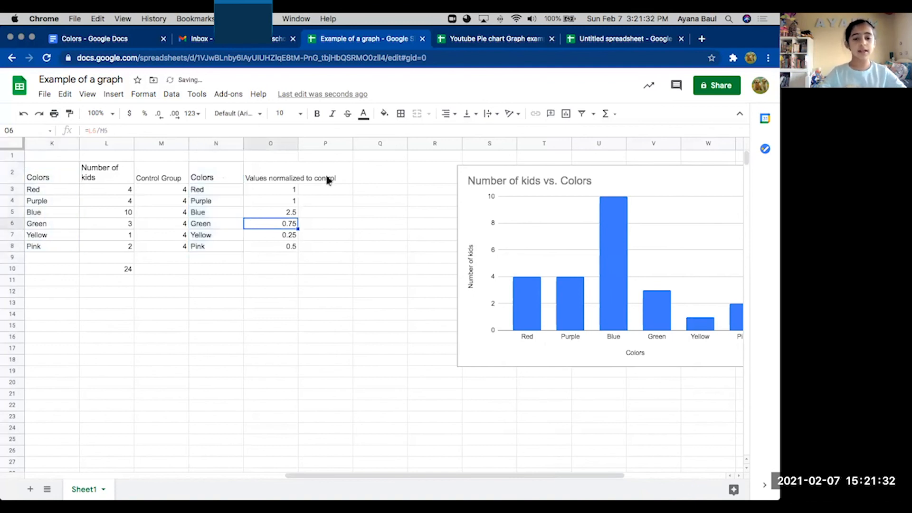
Step: Insert a column chart of the normalized values by color from N2:O8 and close the chart editor
click(201, 170)
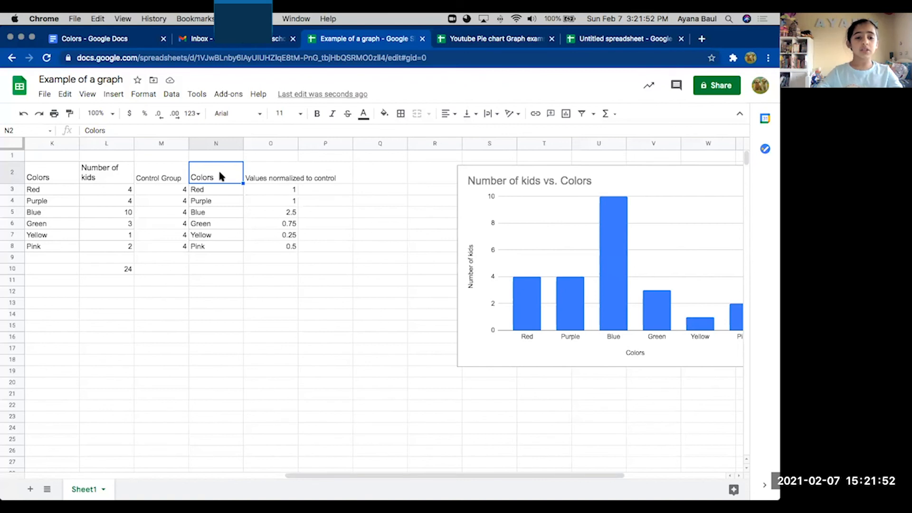
shift+click(216, 244)
shift+click(287, 247)
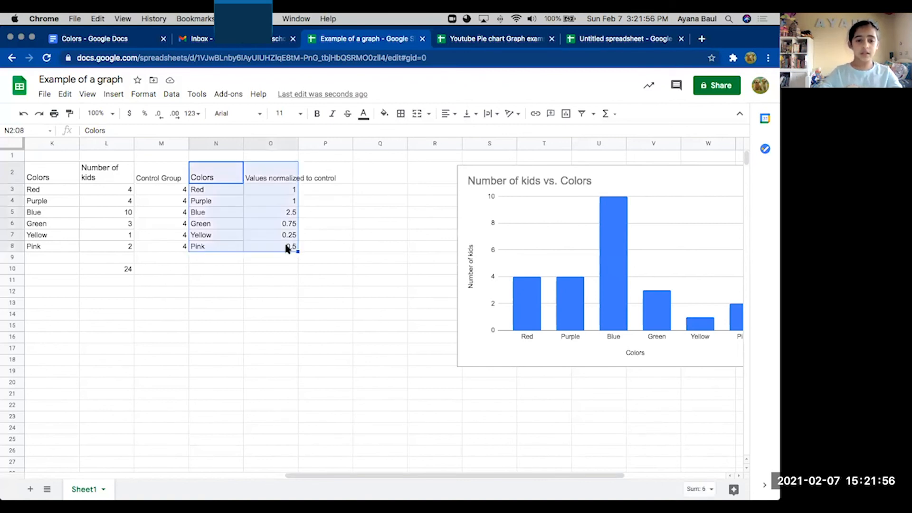
click(120, 97)
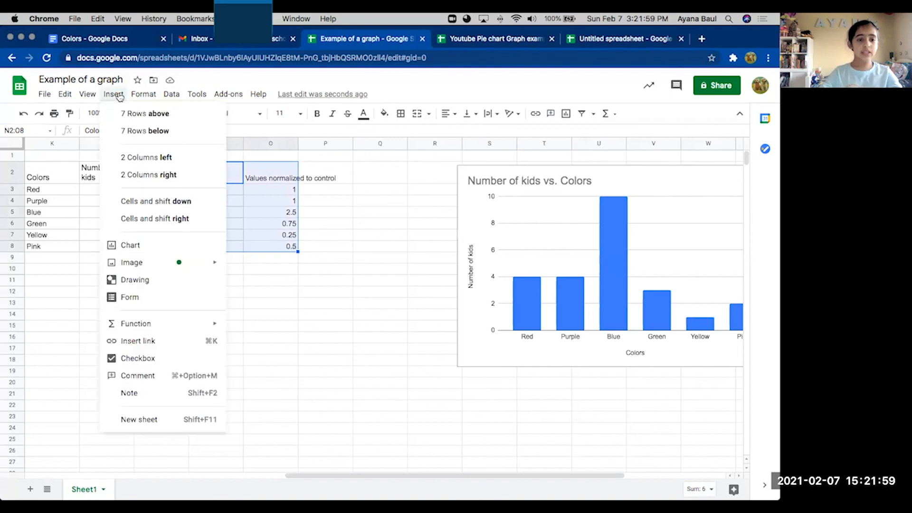
click(136, 243)
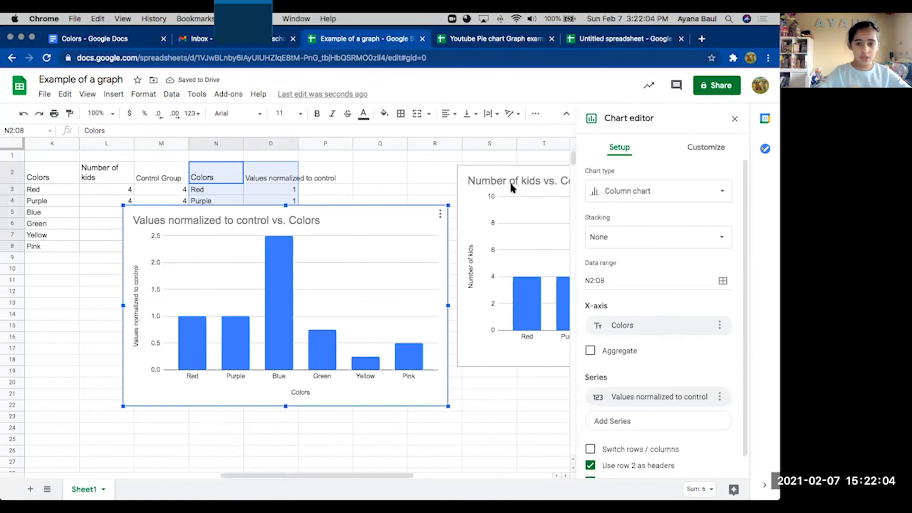
click(735, 116)
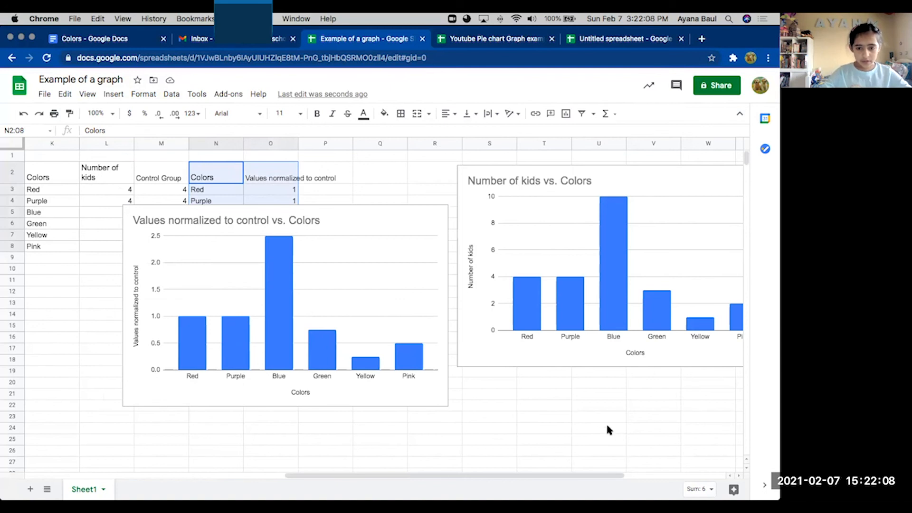
Step: Move the "Values normalized to control vs. Colors" chart directly beneath the "Number of kids vs. Colors" chart
click(357, 354)
drag(356, 354, 696, 499)
scroll(561, 378, down, 2)
scroll(561, 379, left, 1)
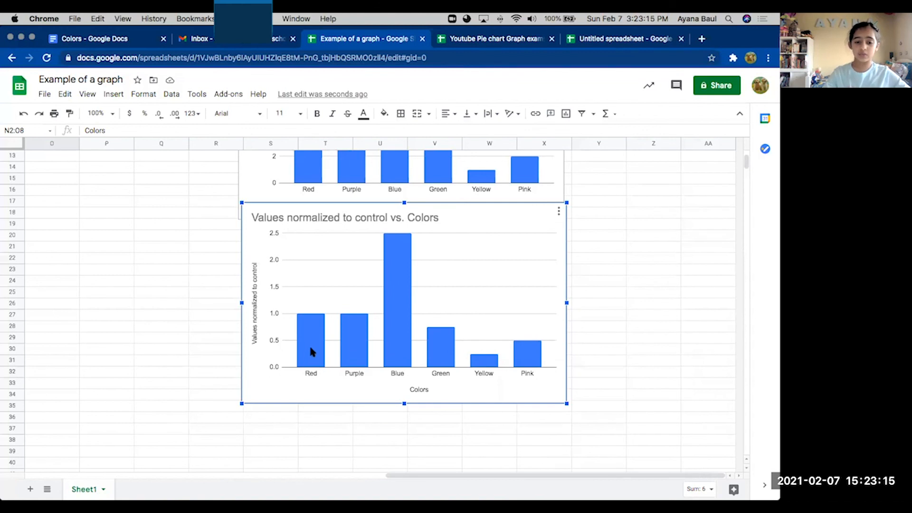
mouse_move(400, 288)
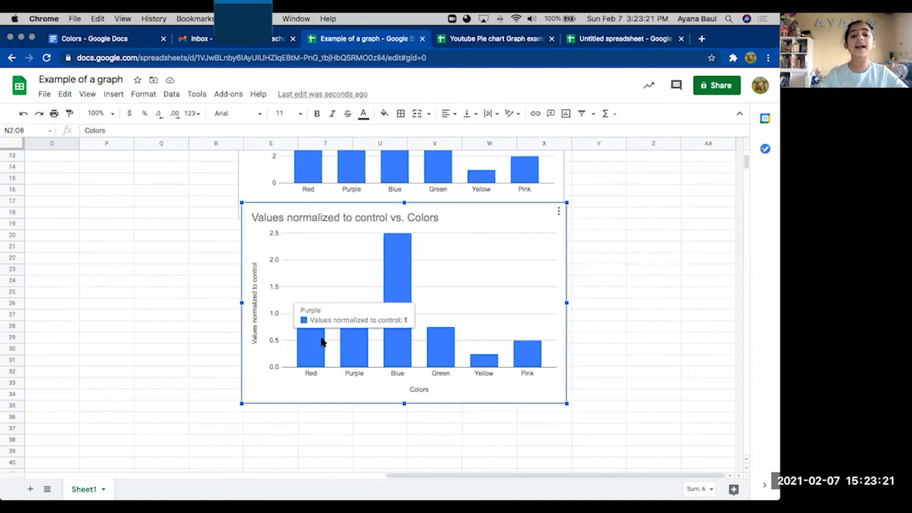
mouse_move(313, 344)
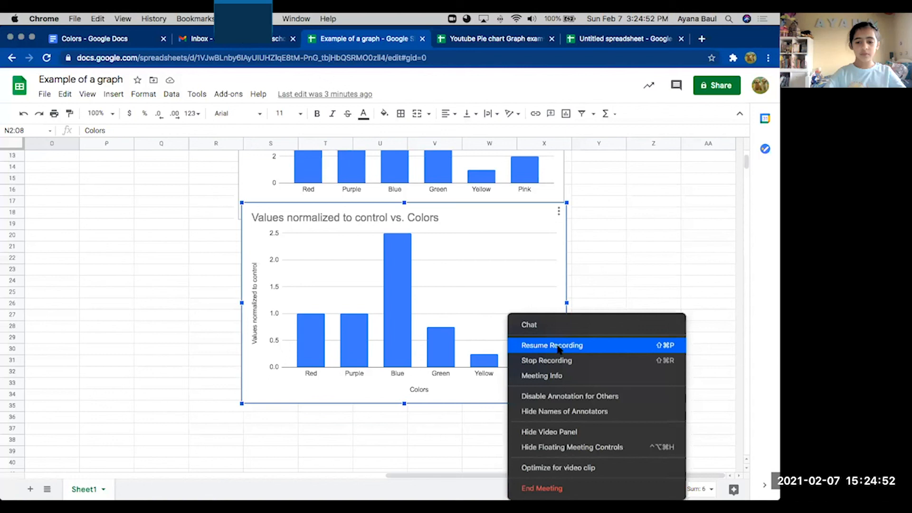
click(531, 343)
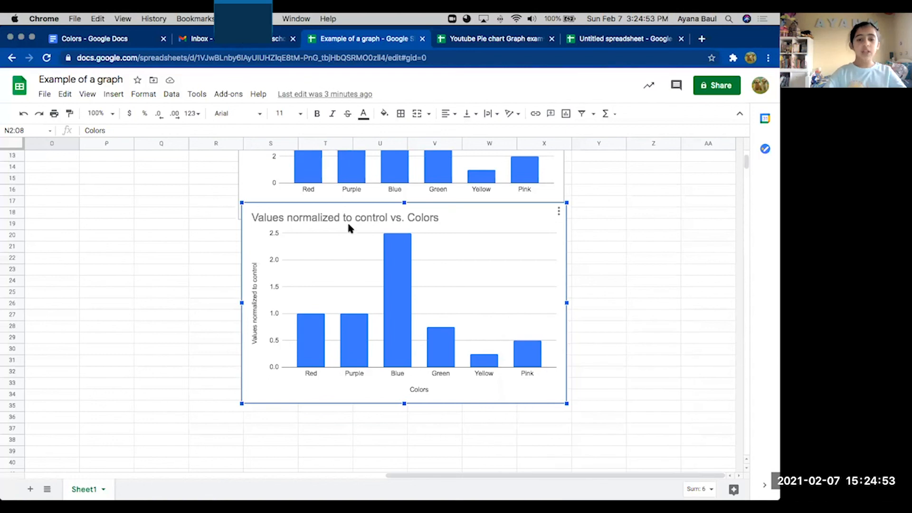
Step: Shorten the normalized chart's title to "Values normalized to control" and close the chart editor
double_click(260, 218)
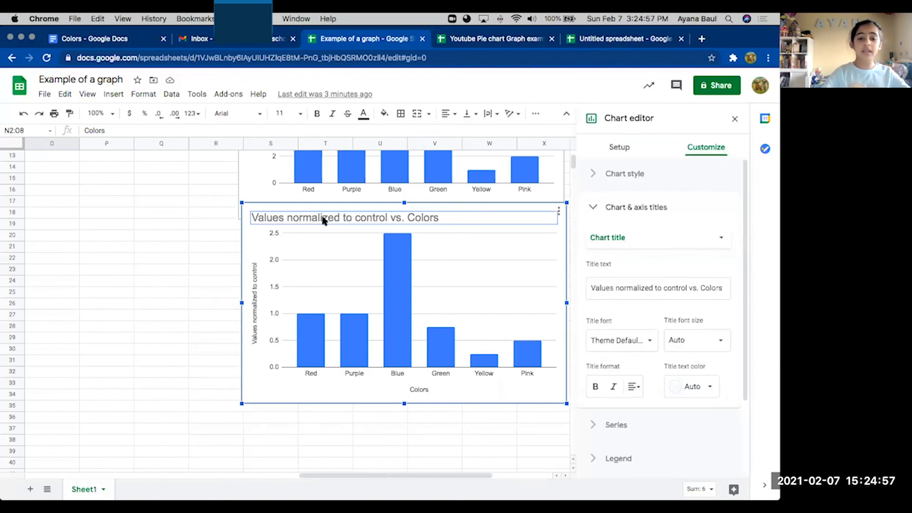
click(386, 218)
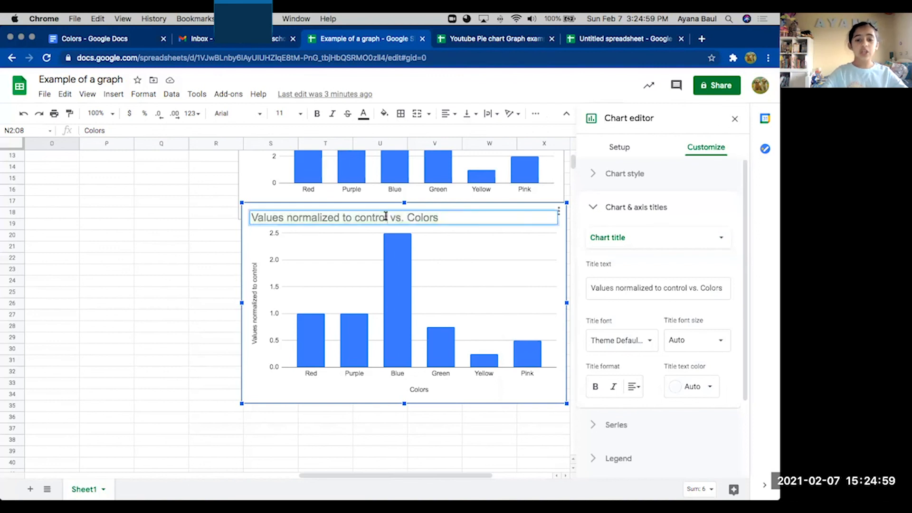
drag(386, 218, 445, 218)
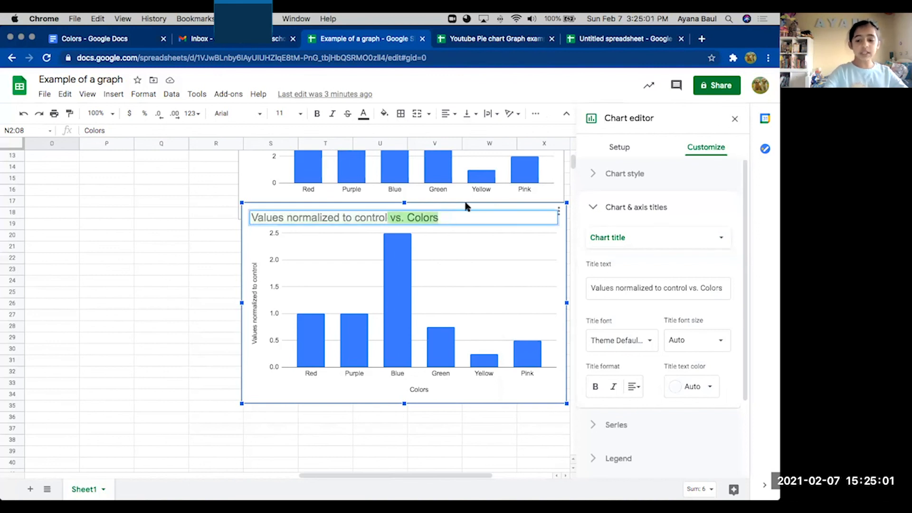
key(BackSpace)
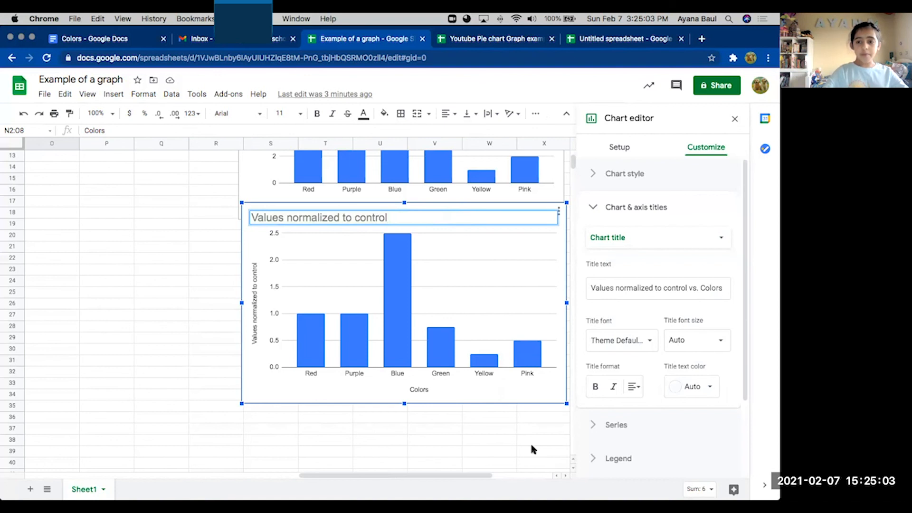
click(736, 119)
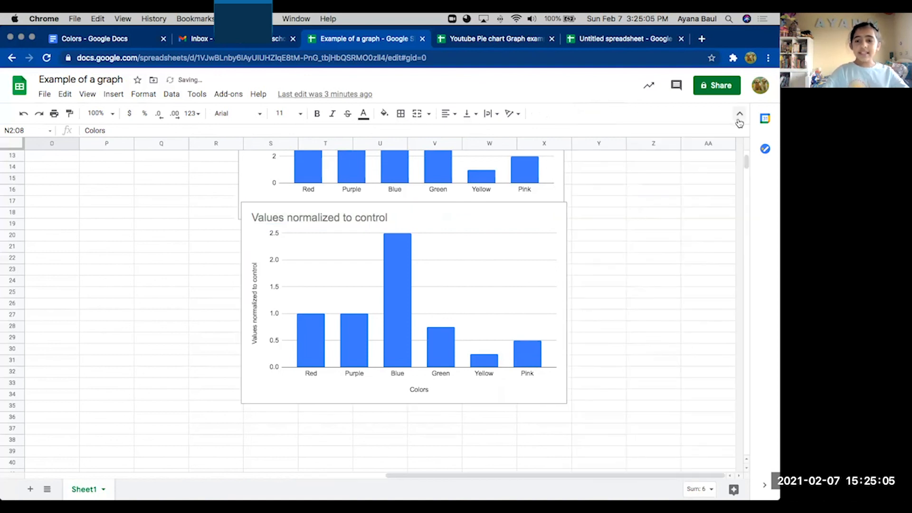
Step: Change Red's normalization formula in O3 to =L3/M3*100 to express the value as a percentage
mouse_move(398, 287)
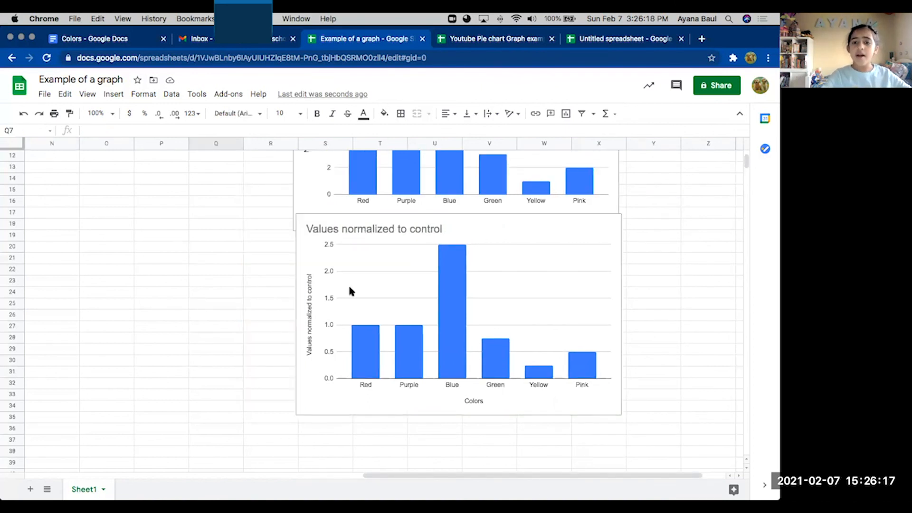
scroll(349, 288, up, 5)
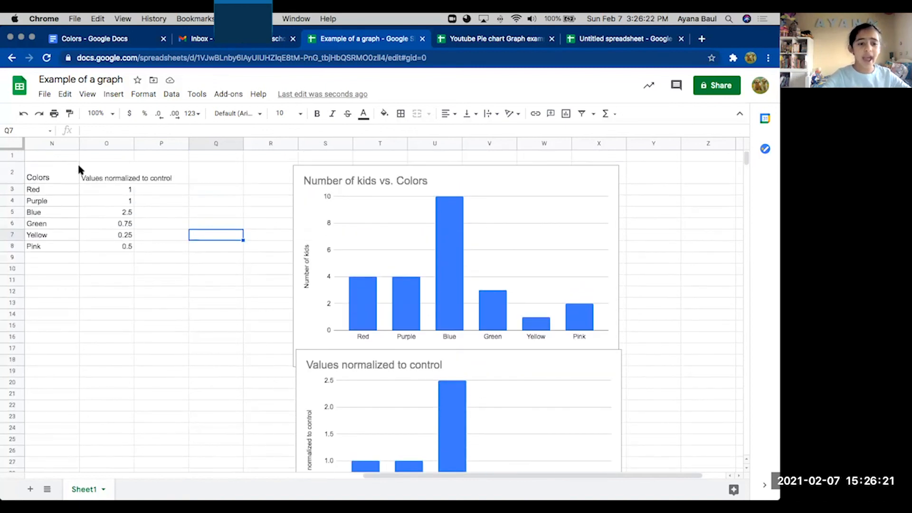
double_click(94, 191)
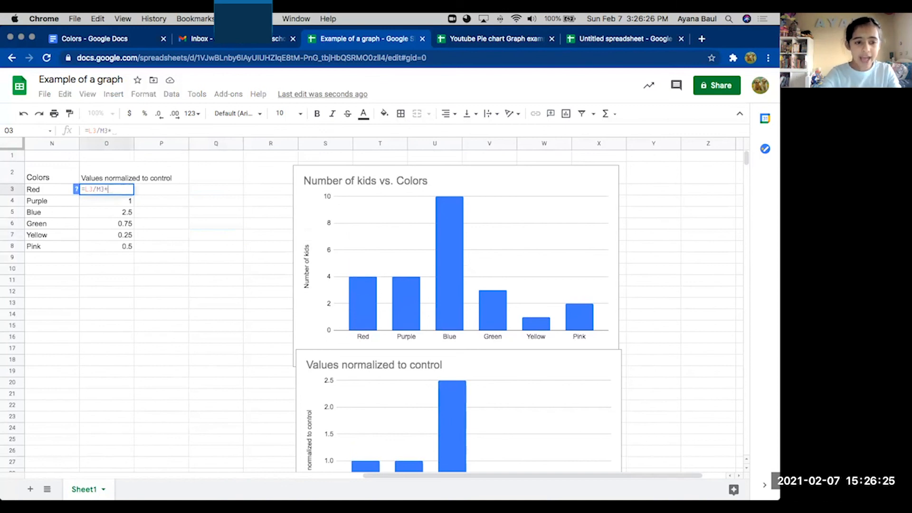
text(*100)
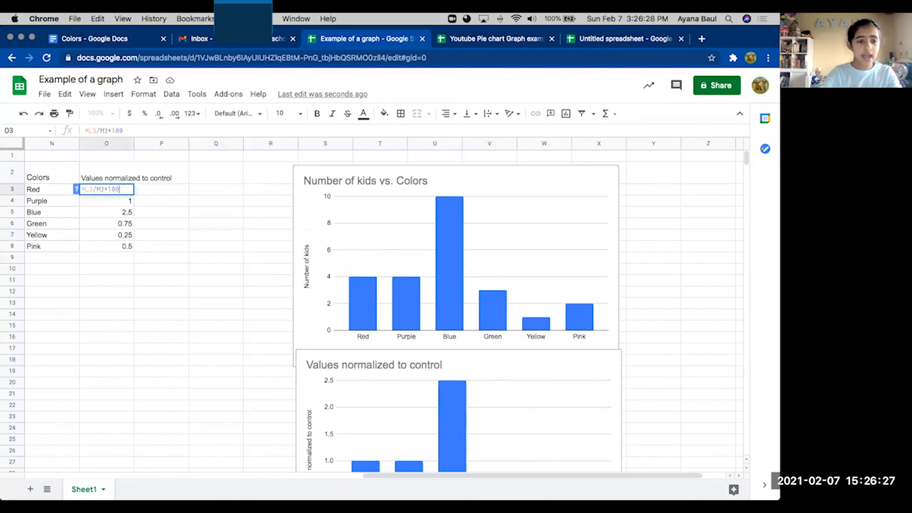
key(Return)
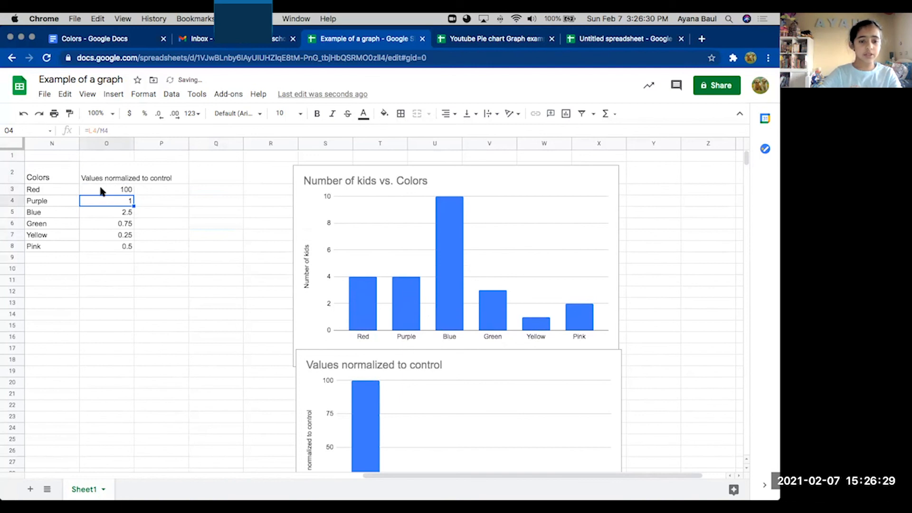
click(107, 189)
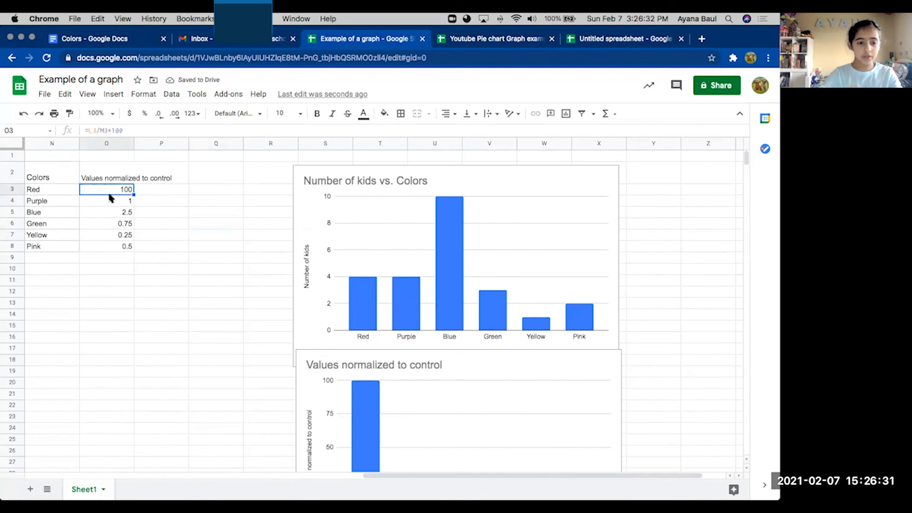
Step: Change Purple's formula in O4 to =L4/M4*100 and fill it down to O8 for the remaining colors
click(118, 199)
double_click(125, 200)
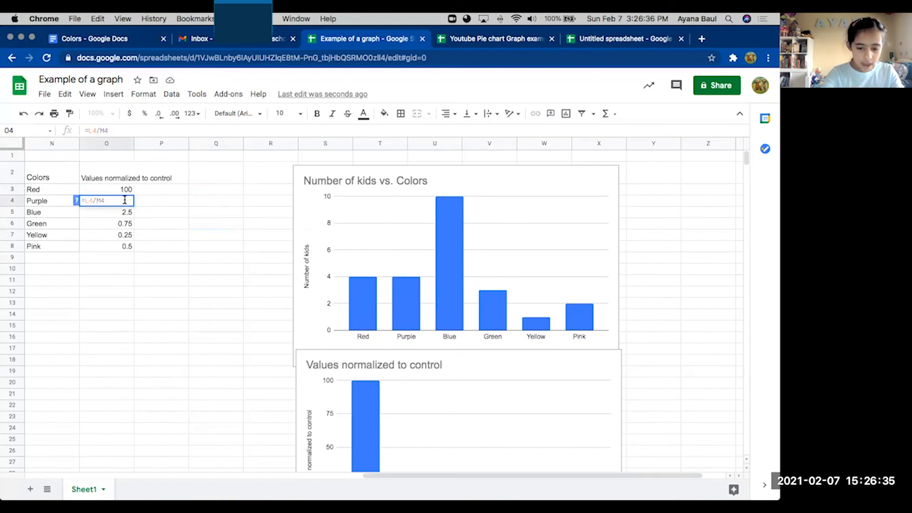
text(*100)
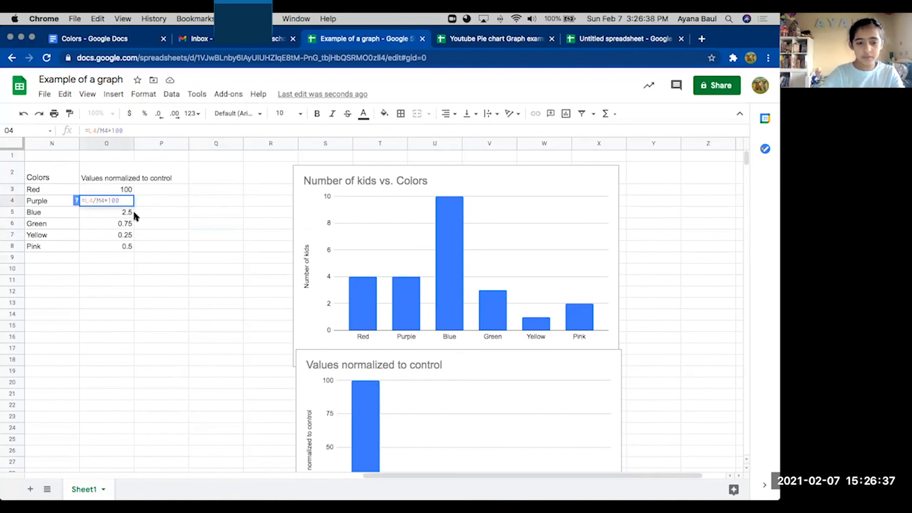
key(Return)
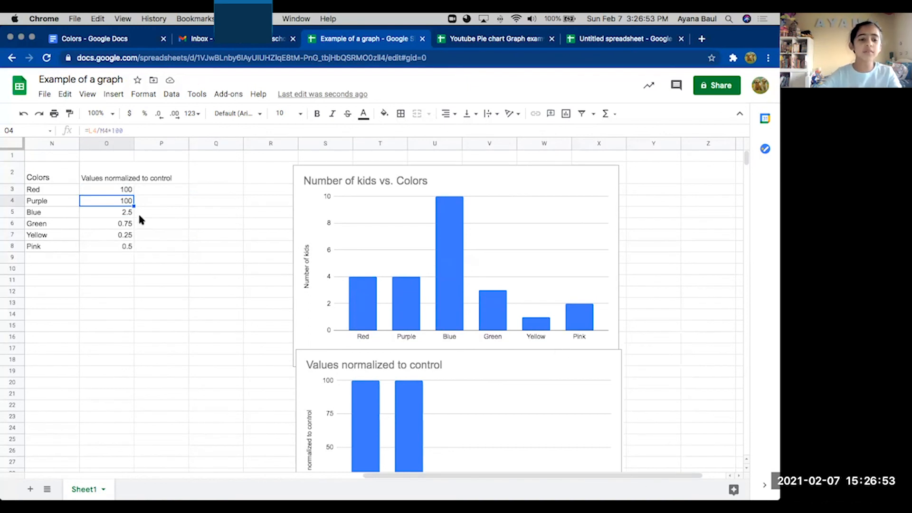
drag(133, 206, 132, 250)
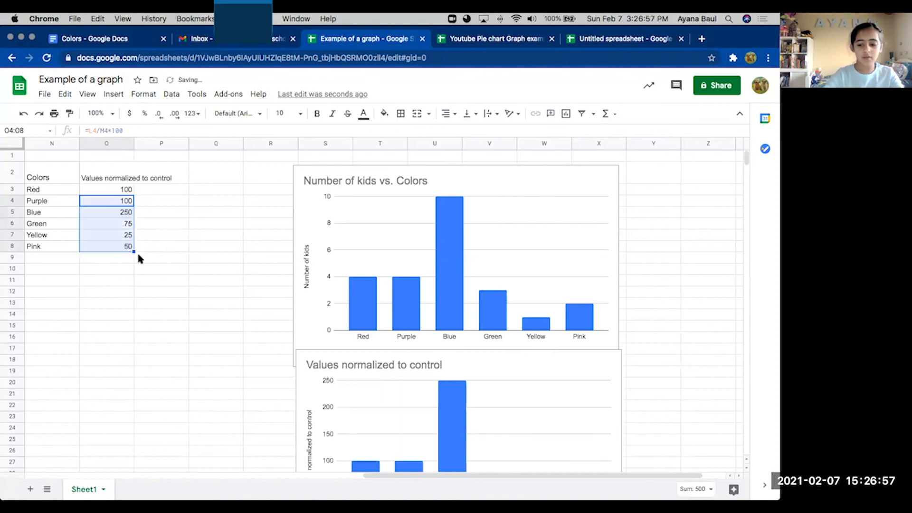
click(156, 245)
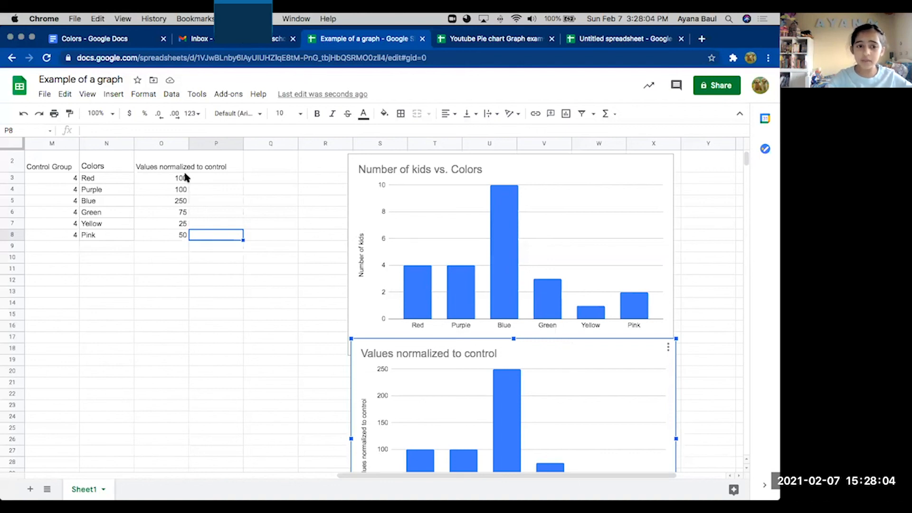
Step: Review Red's normalized value in O3 and the "Values normalized to control" chart
click(181, 179)
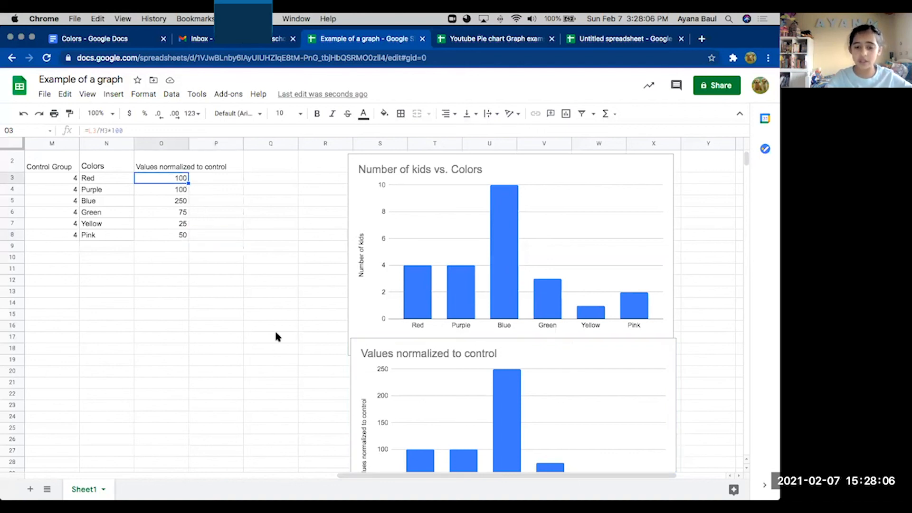
scroll(274, 329, down, 3)
scroll(274, 329, left, 1)
scroll(277, 323, down, 2)
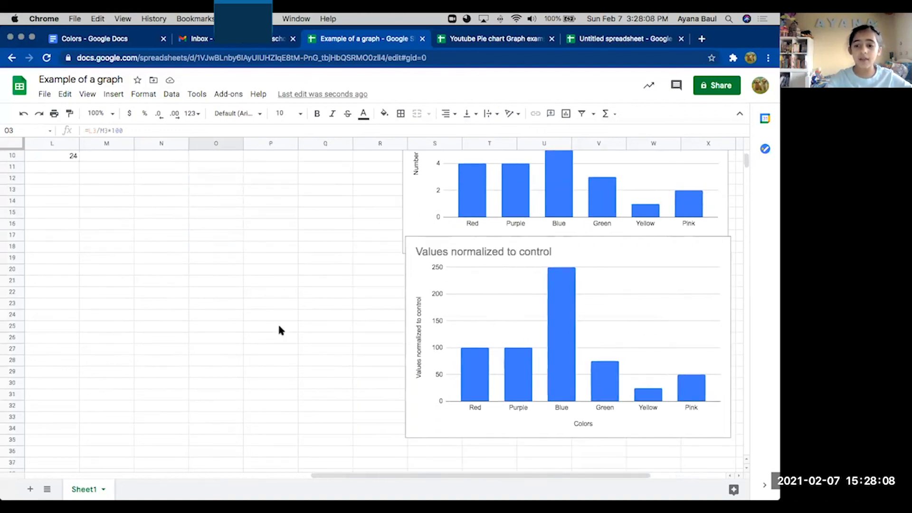